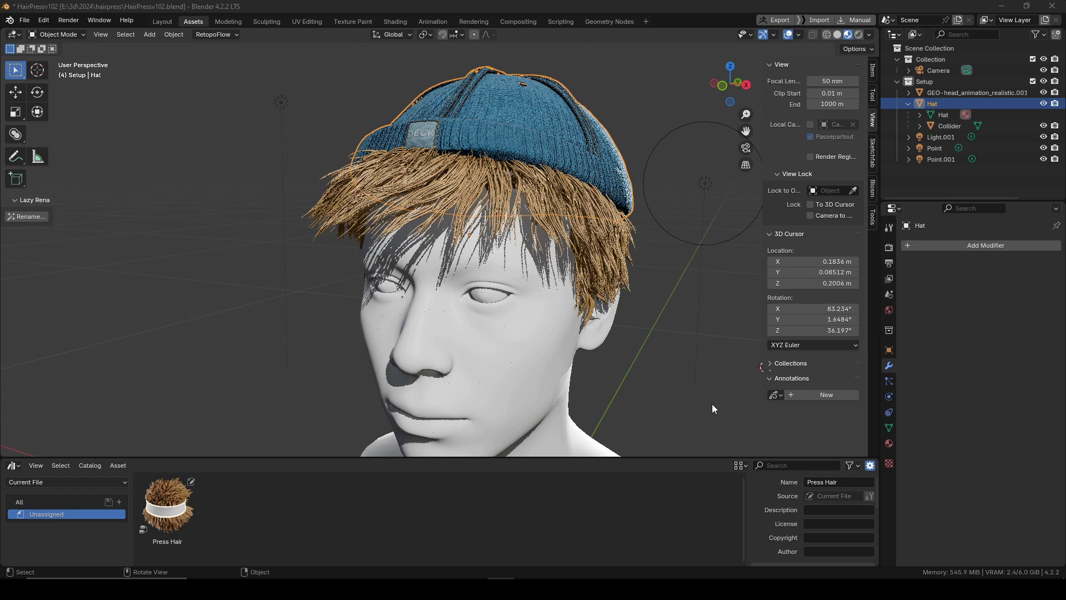
Select the hat and rotate it freely on the head over the hair
{"action": "left_click", "coordinate": [603, 236]}
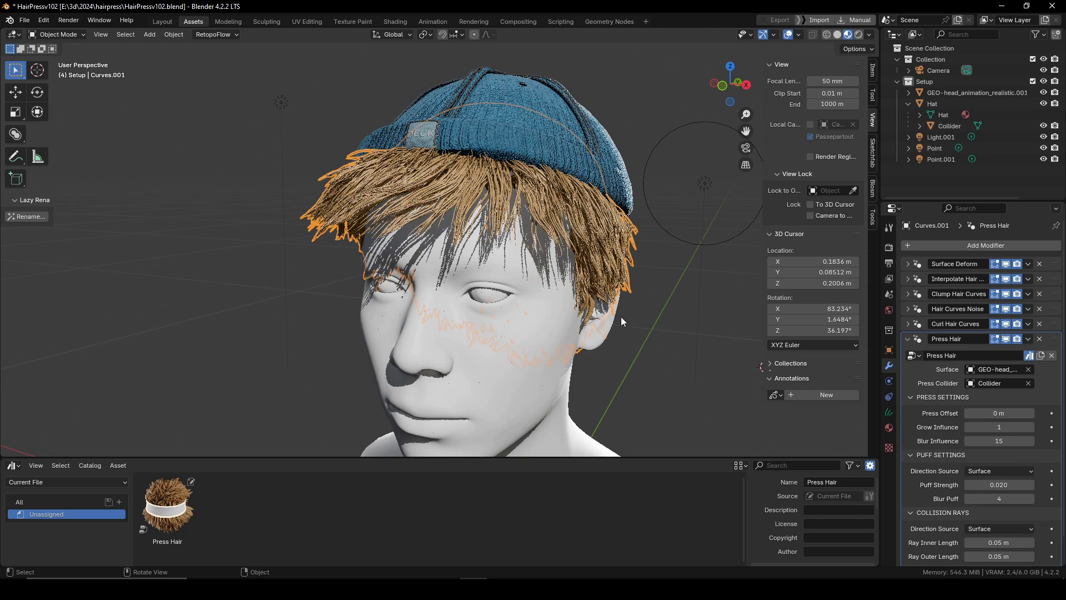
{"action": "left_click", "coordinate": [585, 152]}
{"action": "key", "text": "r"}
{"action": "key", "text": "r"}
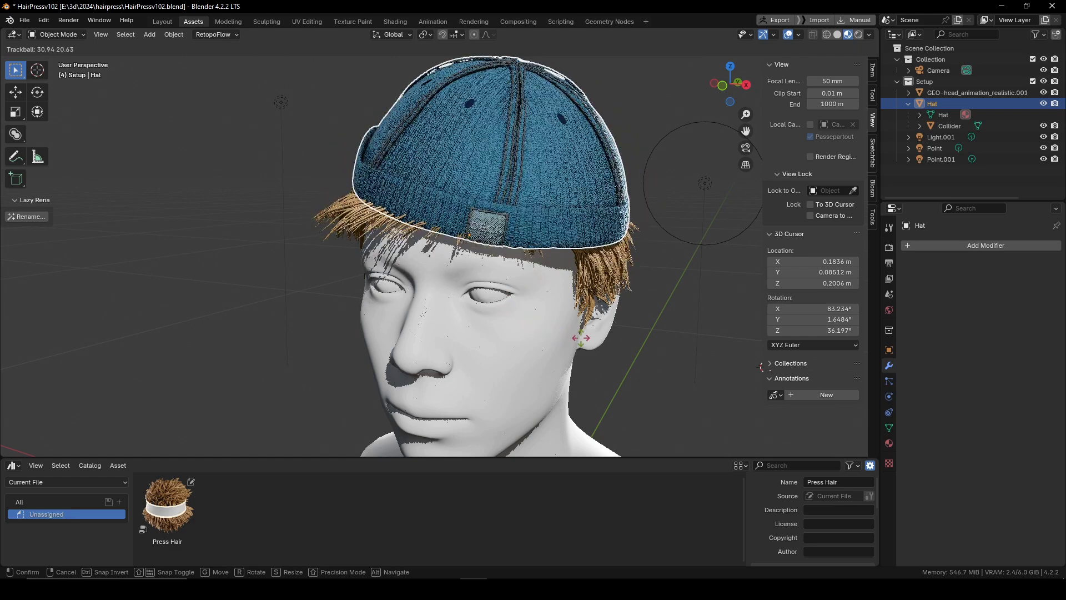
{"action": "key", "text": "r"}
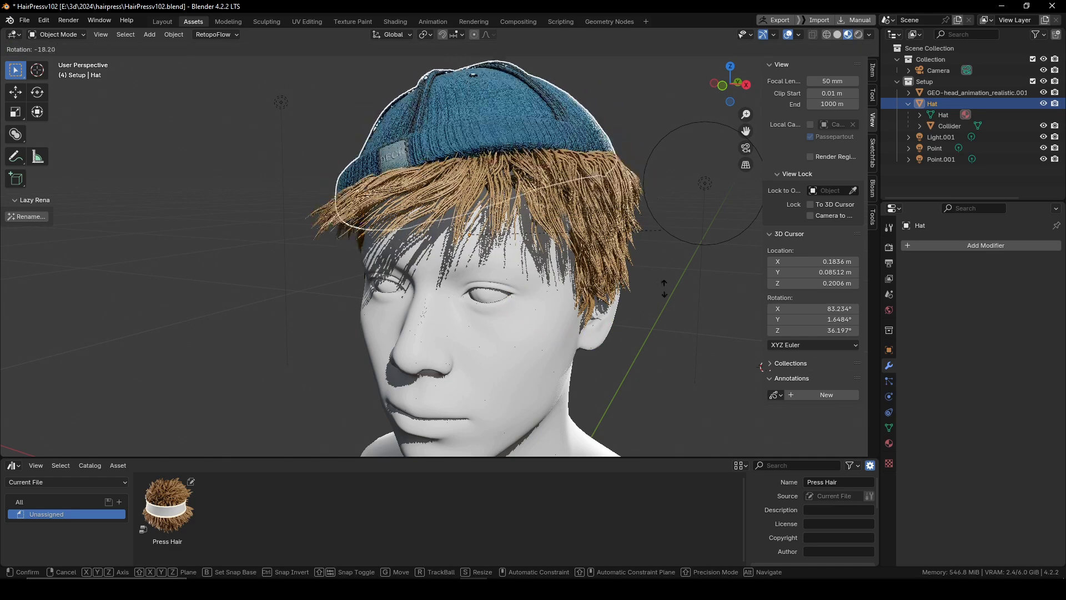
{"action": "left_click", "coordinate": [631, 332]}
{"action": "middle_click_drag", "start_coordinate": [631, 332], "coordinate": [521, 313]}
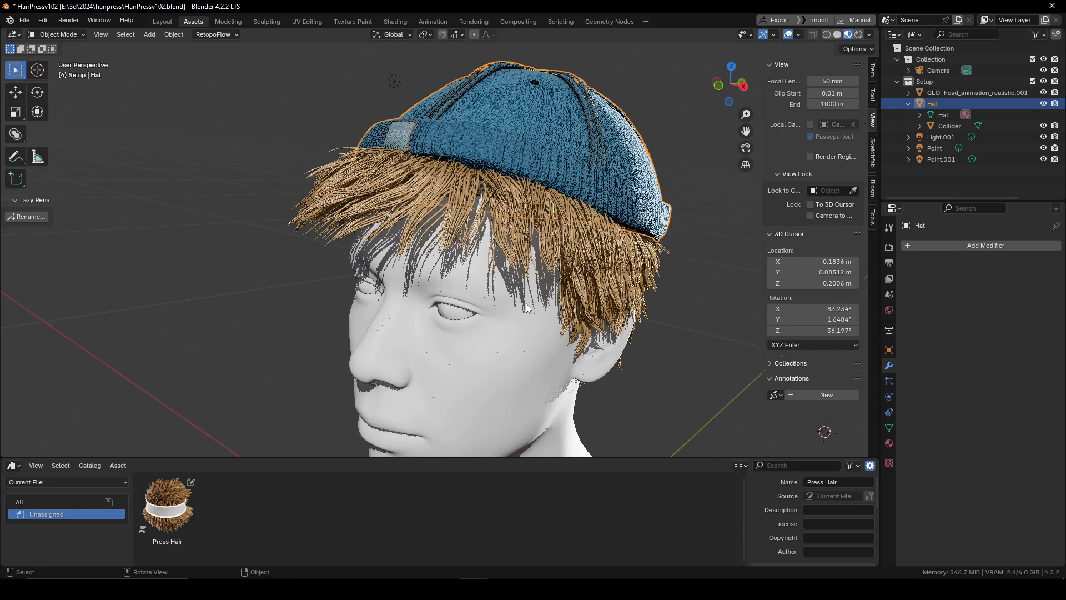
Select the hair curves and examine the Press Hair modifier's settings and the Press Hair asset
{"action": "left_click", "coordinate": [590, 252]}
{"action": "middle_click_drag", "start_coordinate": [590, 252], "coordinate": [614, 262]}
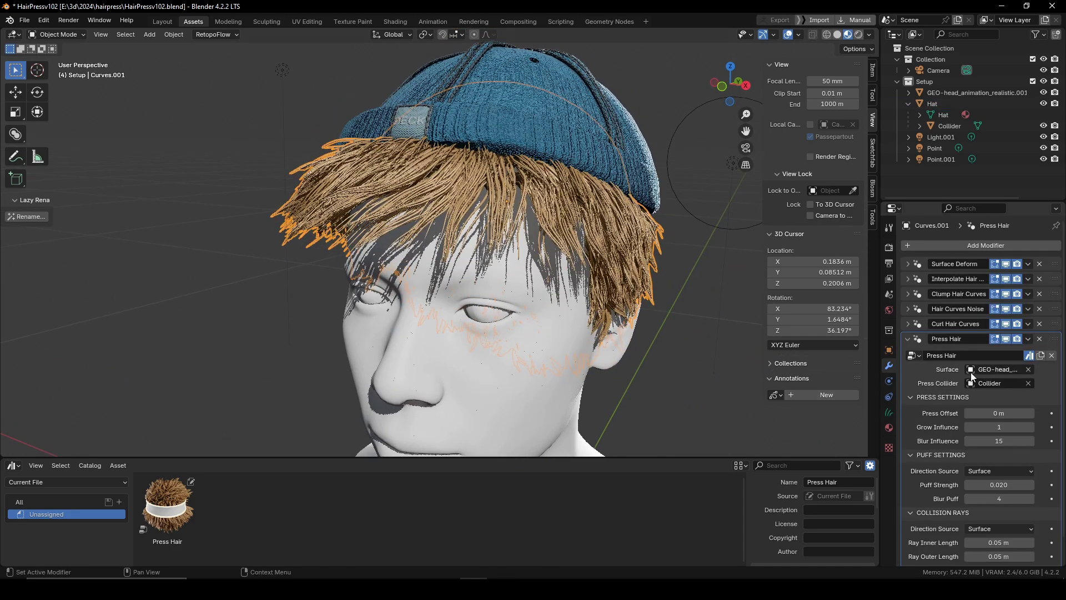
{"action": "scroll", "coordinate": [925, 391], "scroll_direction": "down", "scroll_amount": 2}
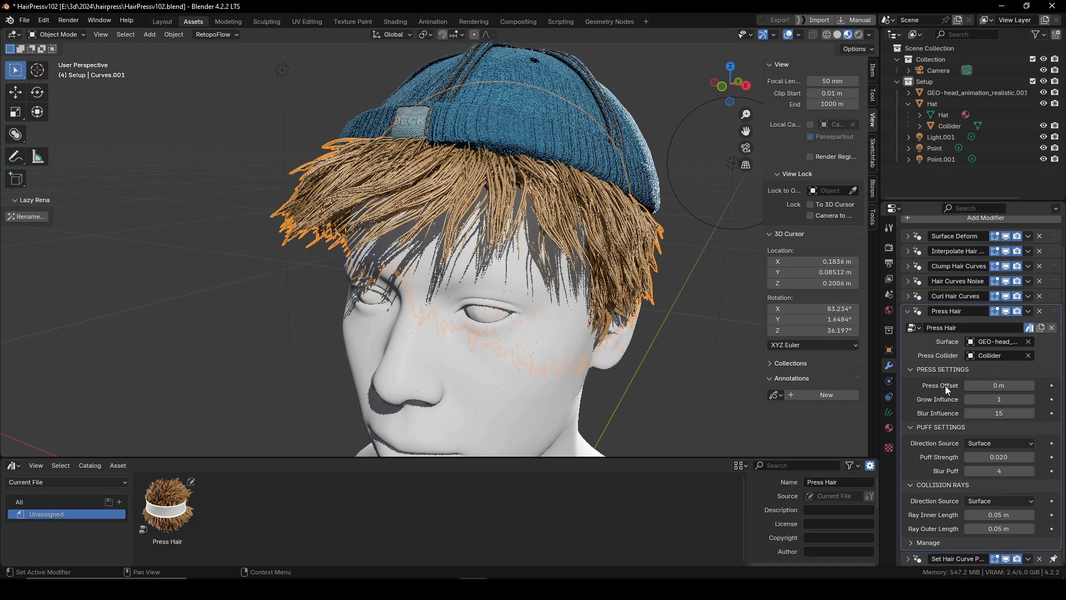
{"action": "left_click", "coordinate": [178, 499]}
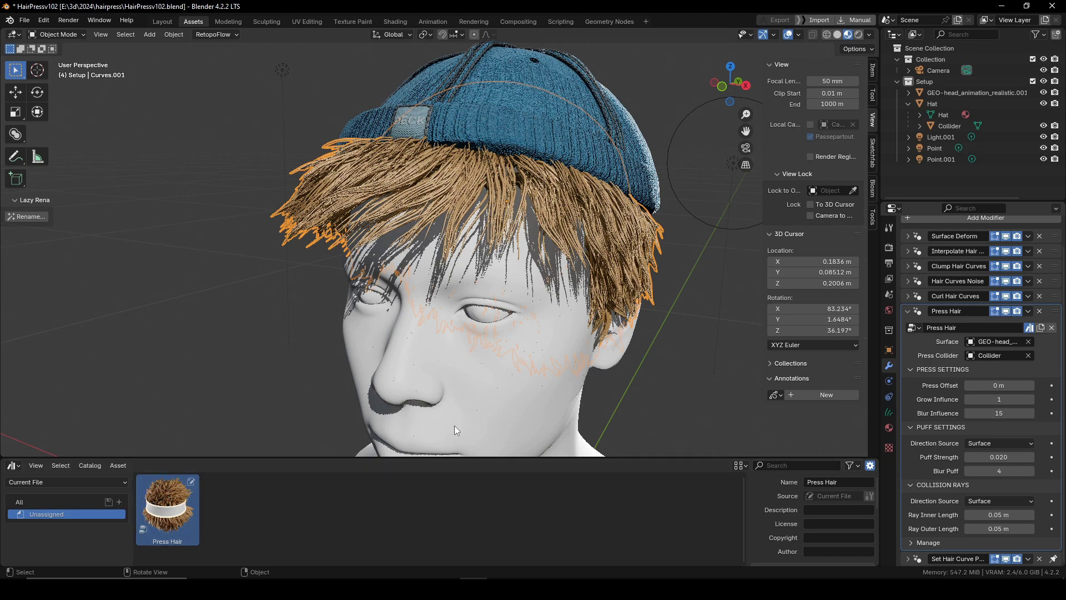
Switch the Press Hair modifier's viewport display off and back on to compare the hair under the hat
{"action": "middle_click_drag", "start_coordinate": [484, 310], "coordinate": [583, 367]}
{"action": "left_click", "coordinate": [1006, 311]}
{"action": "left_click", "coordinate": [1005, 311]}
{"action": "middle_click_drag", "start_coordinate": [465, 311], "coordinate": [529, 359]}
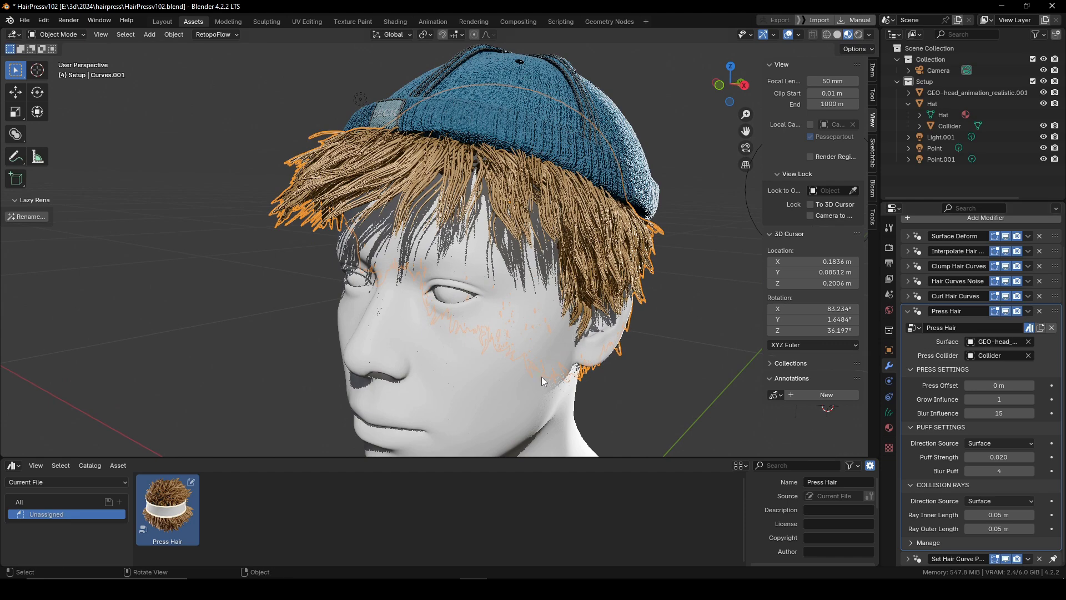
{"action": "middle_click_drag", "start_coordinate": [613, 297], "coordinate": [575, 250]}
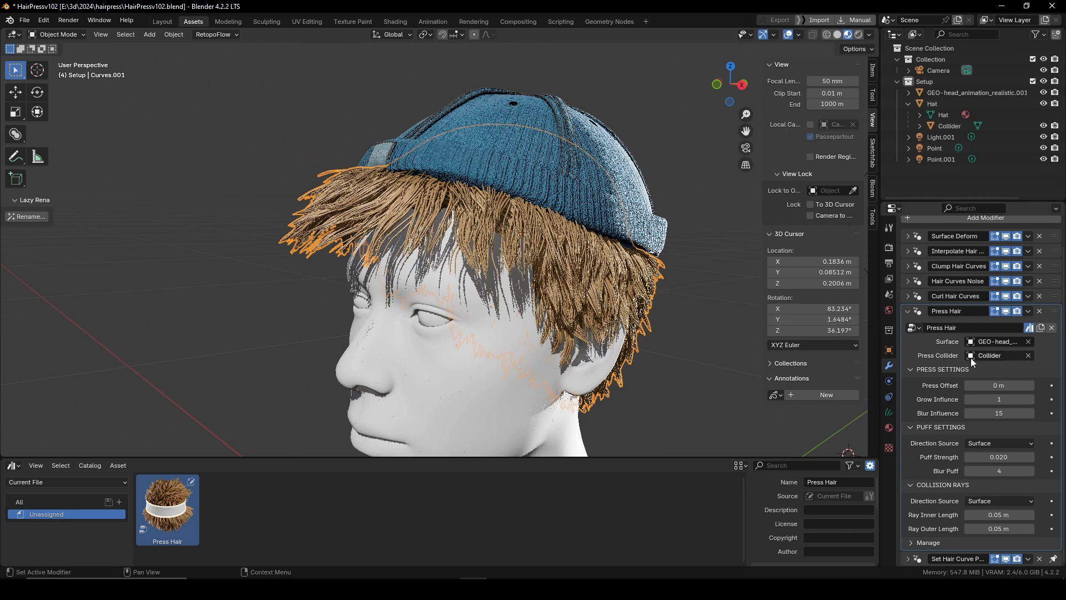
Hide the hat in the viewport and select the dome-shaped Collider beneath it
{"action": "left_click", "coordinate": [539, 125]}
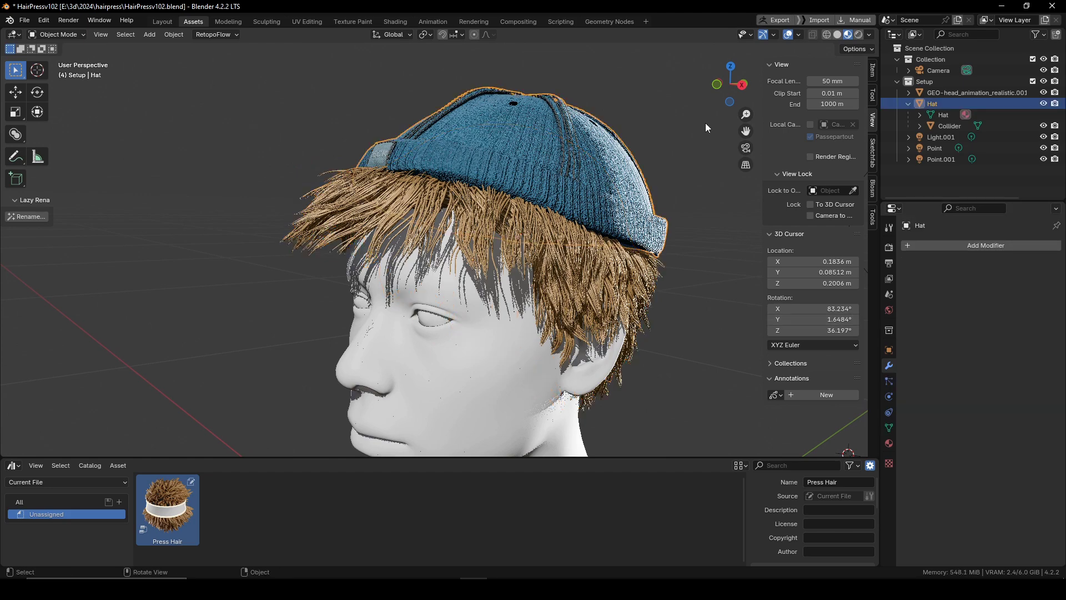
{"action": "left_click", "coordinate": [1044, 104]}
{"action": "left_click", "coordinate": [531, 162]}
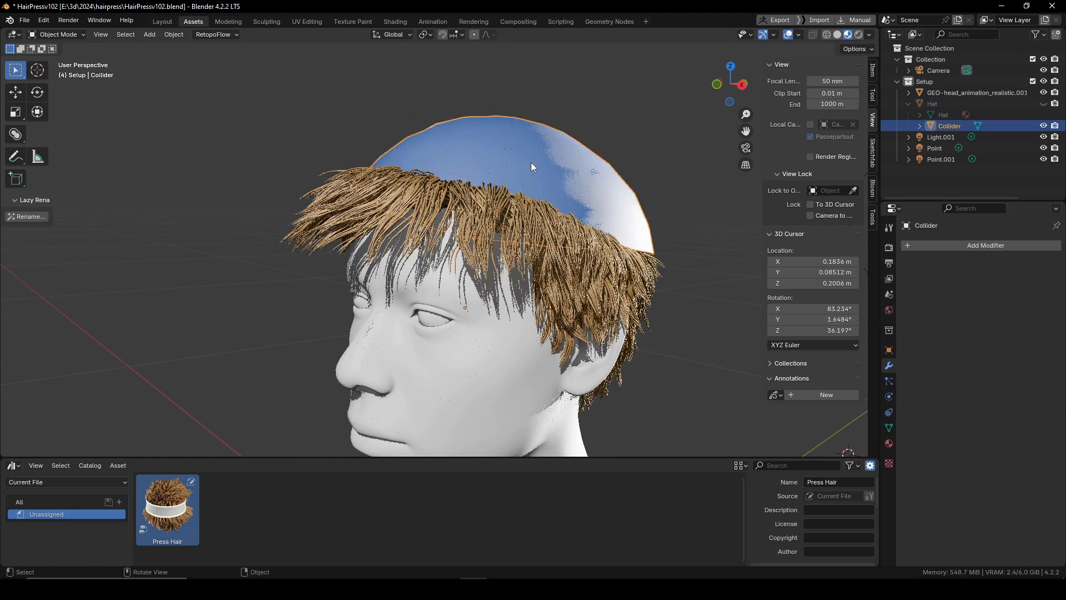
{"action": "middle_click_drag", "start_coordinate": [531, 162], "coordinate": [561, 161]}
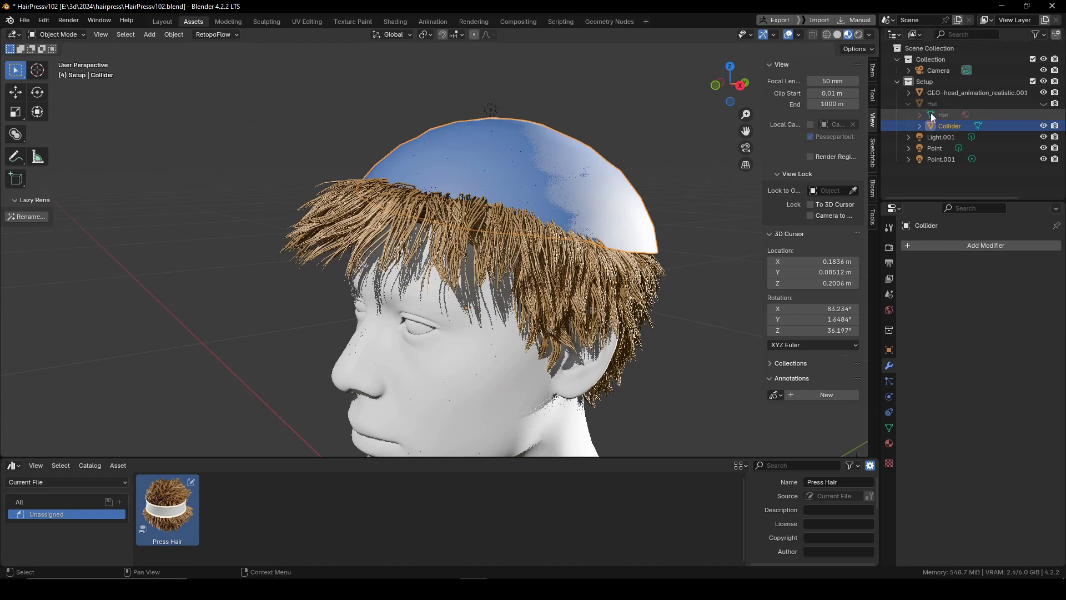
Try pulling an edge on the Collider mesh's lower rim down over the hair in front of the ear
{"action": "middle_click_drag", "start_coordinate": [533, 233], "coordinate": [559, 298]}
{"action": "key", "text": "Tab"}
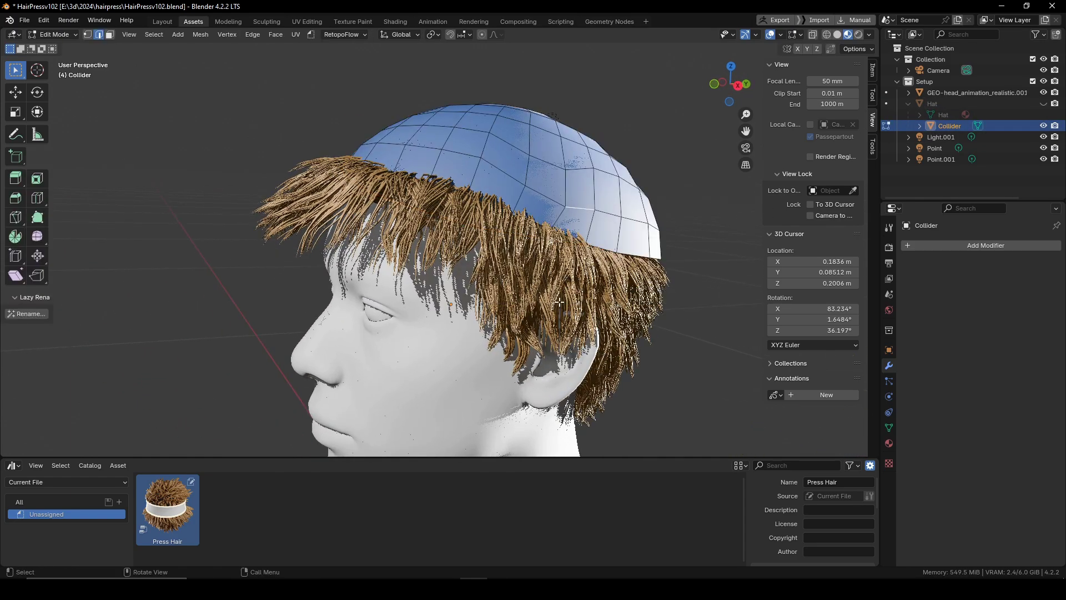
{"action": "left_click", "coordinate": [535, 221]}
{"action": "middle_click_drag", "start_coordinate": [536, 221], "coordinate": [527, 228]}
{"action": "key", "text": "g"}
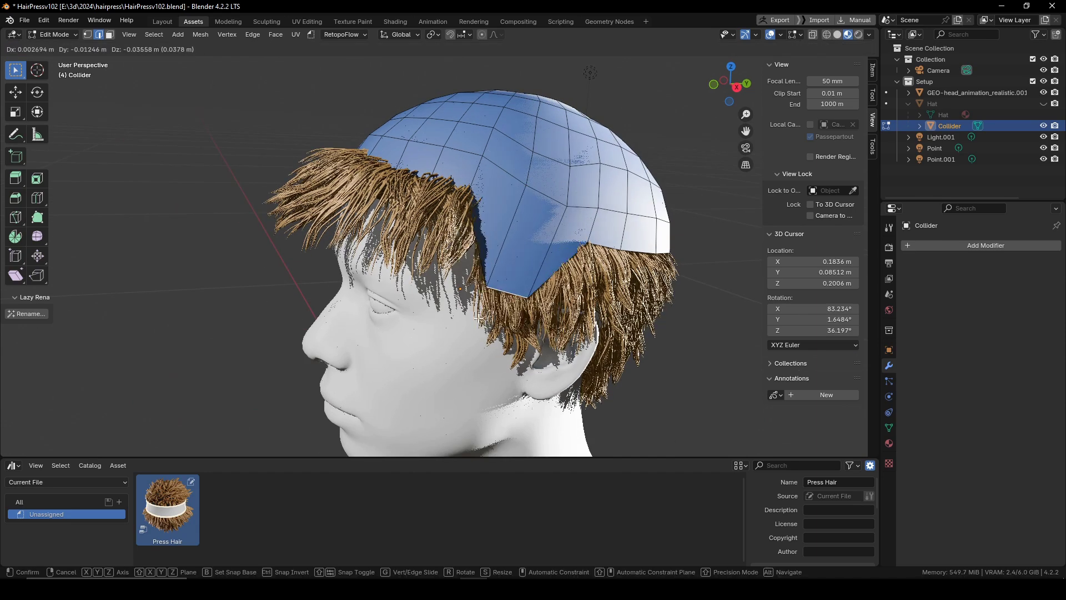
{"action": "left_click", "coordinate": [500, 294]}
{"action": "middle_click_drag", "start_coordinate": [500, 294], "coordinate": [576, 302]}
{"action": "key", "text": "Tab"}
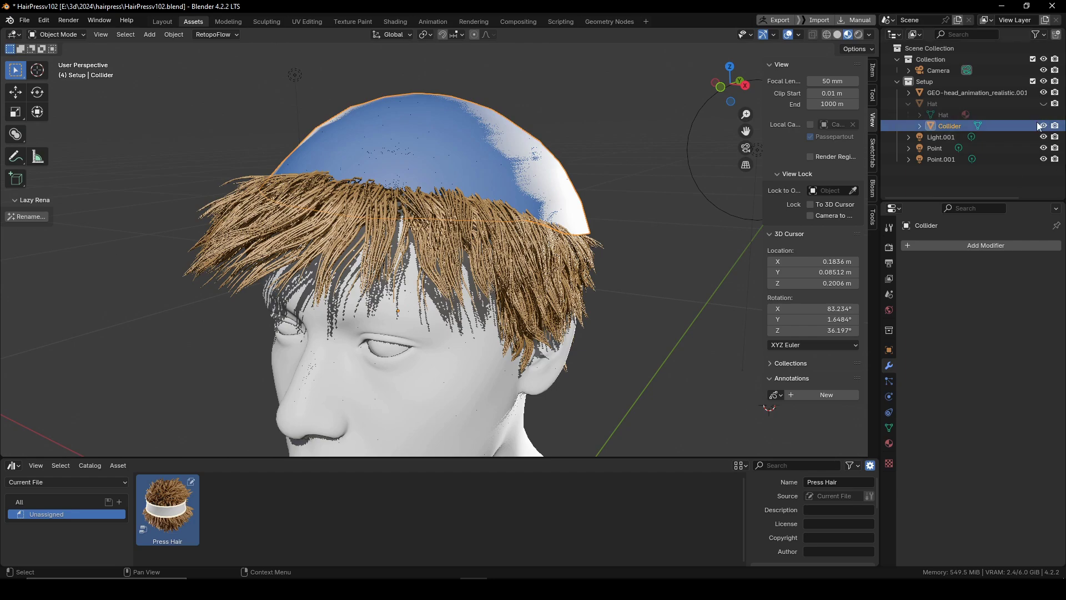
Hide the Collider in the viewport and select the hair curves to inspect the pressed hair
{"action": "left_click", "coordinate": [1043, 126]}
{"action": "middle_click_drag", "start_coordinate": [400, 389], "coordinate": [581, 234]}
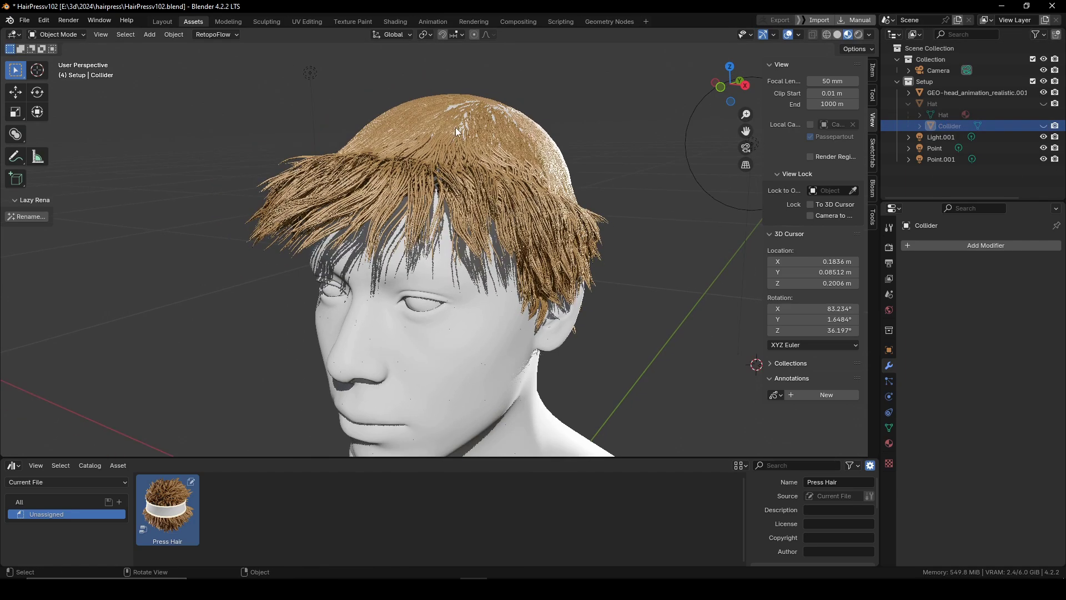
{"action": "left_click", "coordinate": [475, 246]}
{"action": "middle_click_drag", "start_coordinate": [474, 246], "coordinate": [471, 104]}
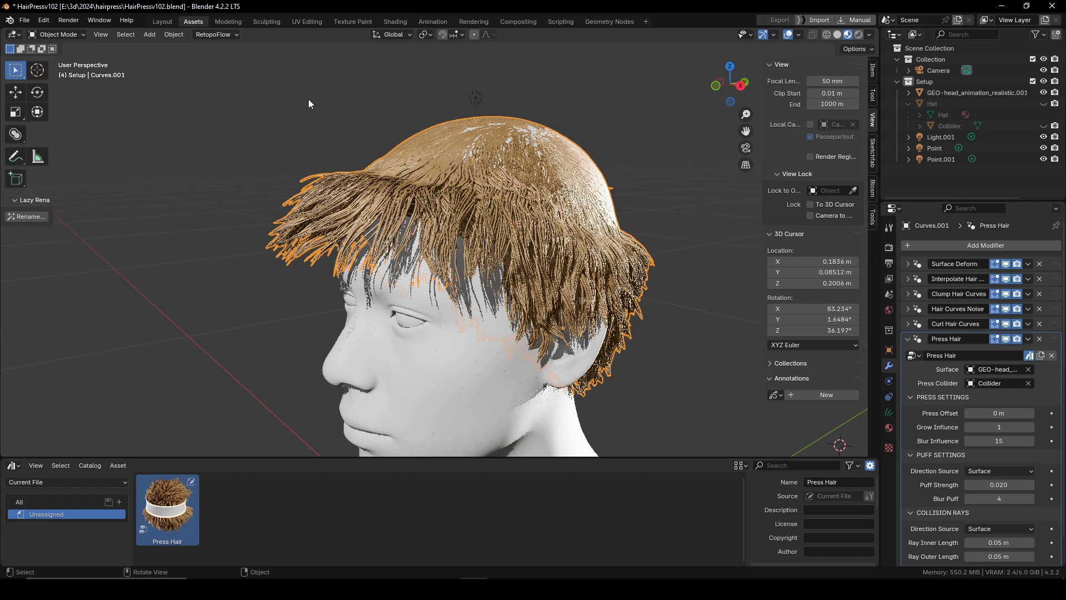
{"action": "mouse_move", "coordinate": [495, 249]}
{"action": "middle_mouse_down"}
{"action": "mouse_move", "coordinate": [432, 285]}
{"action": "mouse_move", "coordinate": [492, 259]}
{"action": "middle_mouse_up"}
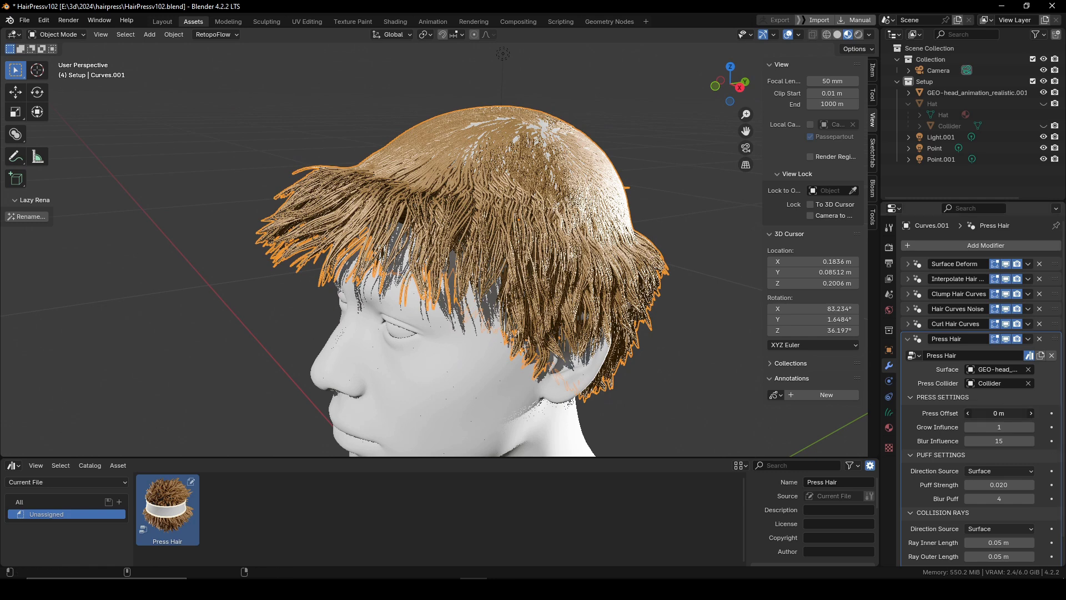
Try out the Press Hair modifier's Press Offset and reset it to 0 m
{"action": "mouse_move", "coordinate": [998, 413]}
{"action": "left_mouse_down"}
{"action": "mouse_move", "coordinate": [1023, 413]}
{"action": "mouse_move", "coordinate": [994, 413]}
{"action": "left_mouse_up"}
{"action": "type", "text": "0"}
{"action": "key", "text": "Return"}
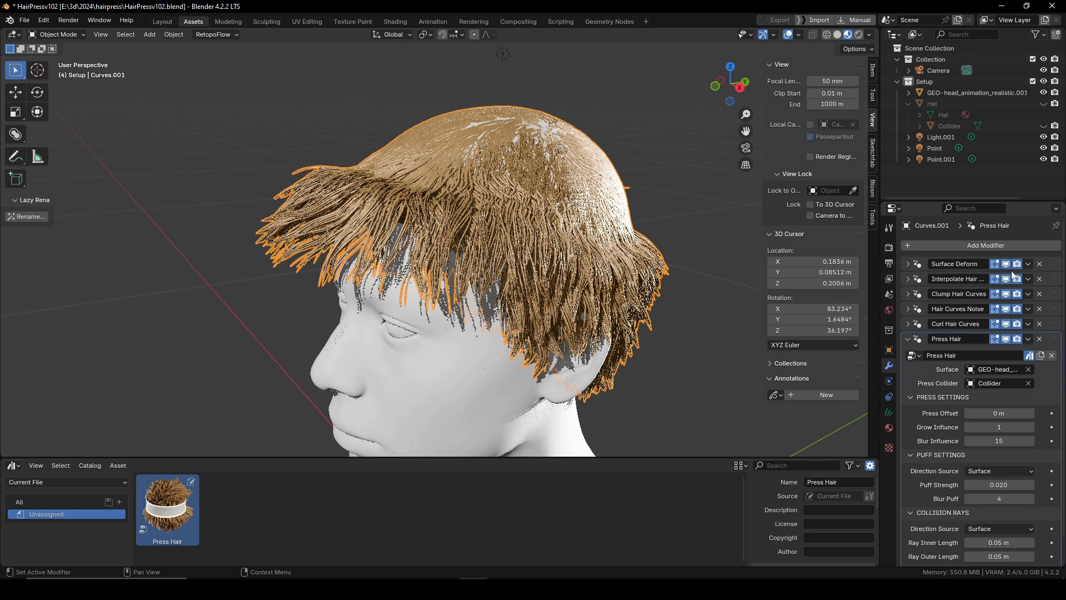
Show the hat and set the Press Hair modifier's Grow Influence to 0 and Blur Influence to 23
{"action": "left_click", "coordinate": [1044, 104]}
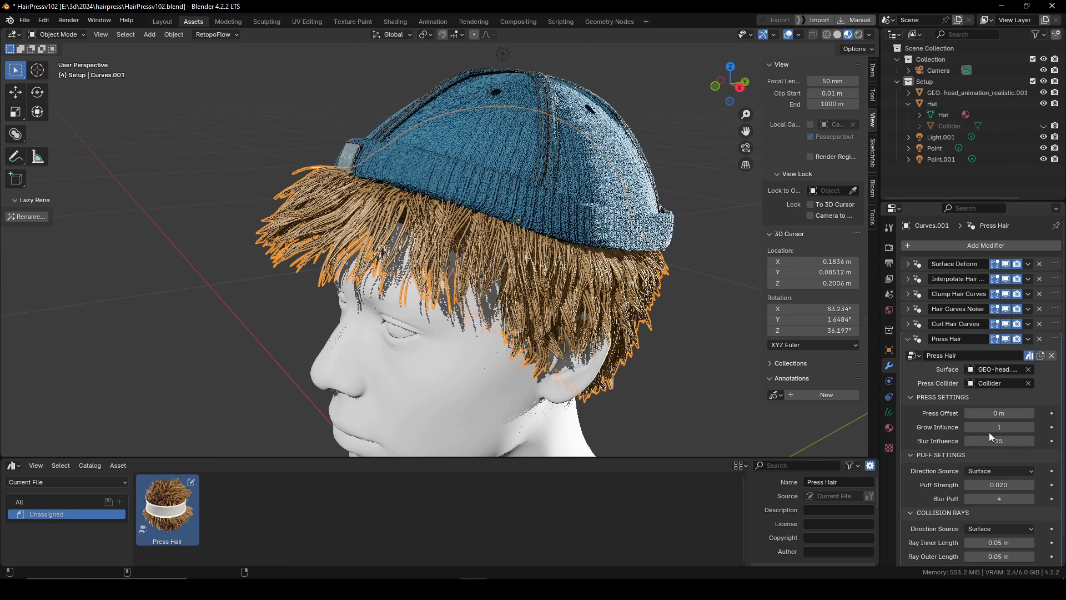
{"action": "mouse_move", "coordinate": [994, 427]}
{"action": "left_mouse_down"}
{"action": "mouse_move", "coordinate": [1022, 427]}
{"action": "mouse_move", "coordinate": [989, 428]}
{"action": "mouse_move", "coordinate": [1019, 441]}
{"action": "mouse_move", "coordinate": [1002, 441]}
{"action": "left_mouse_up"}
{"action": "scroll", "coordinate": [925, 428], "scroll_direction": "down", "scroll_amount": 1}
{"action": "scroll", "coordinate": [501, 273], "scroll_direction": "up", "scroll_amount": 4}
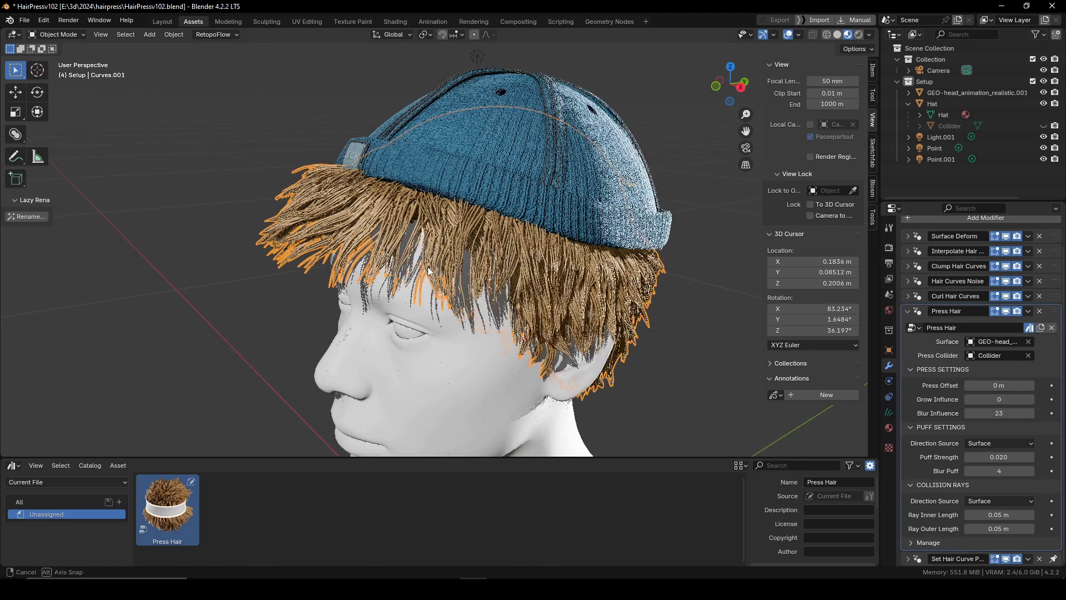
Try stronger hair puffing with Puff Strength values of 0.031 and 0.149
{"action": "scroll", "coordinate": [501, 272], "scroll_direction": "down", "scroll_amount": 3}
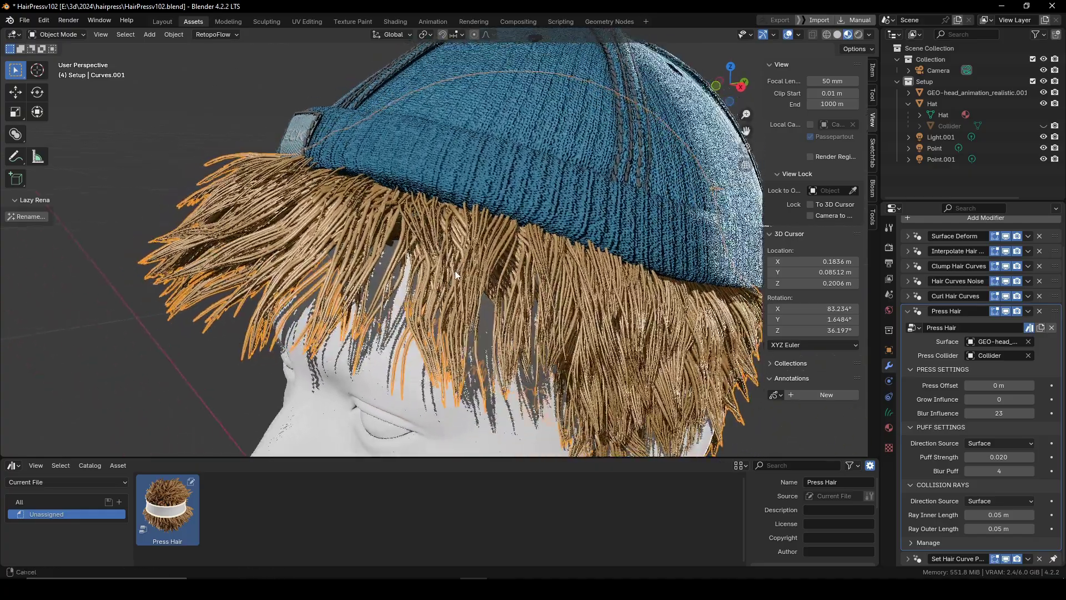
{"action": "left_click_drag", "start_coordinate": [999, 457], "coordinate": [972, 470]}
{"action": "middle_click_drag", "start_coordinate": [455, 266], "coordinate": [520, 310]}
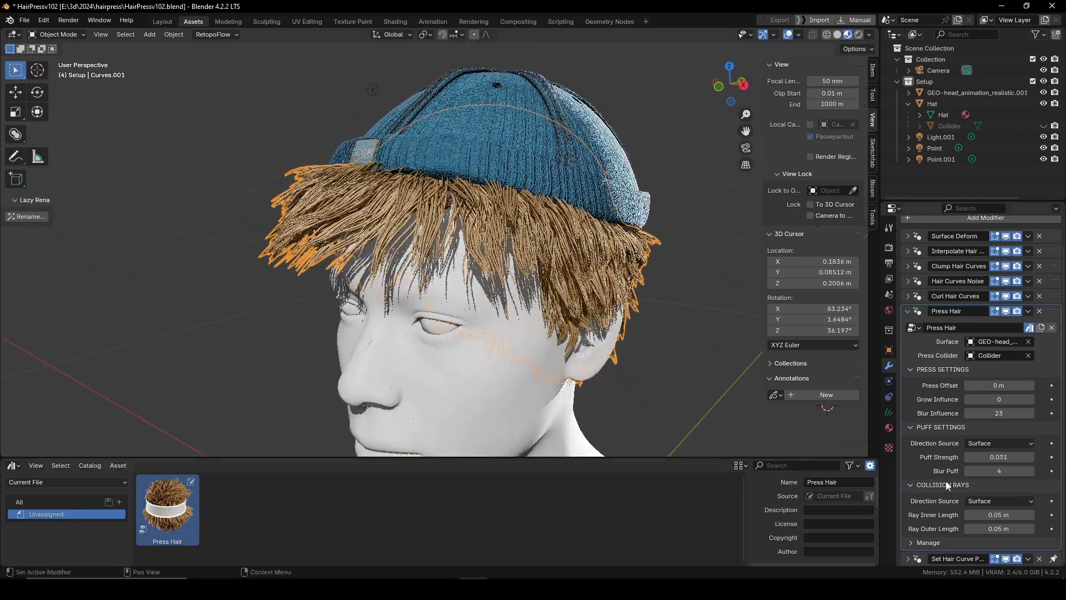
{"action": "scroll", "coordinate": [541, 258], "scroll_direction": "up", "scroll_amount": 10}
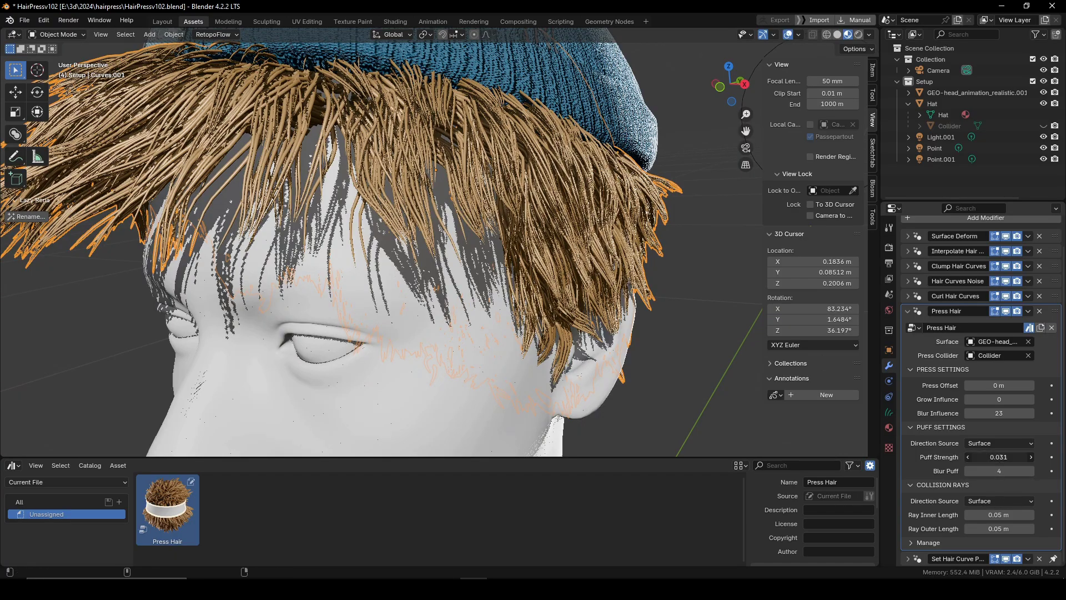
{"action": "left_click_drag", "start_coordinate": [983, 456], "coordinate": [1043, 456]}
{"action": "middle_click_drag", "start_coordinate": [617, 344], "coordinate": [603, 313], "text": "shift"}
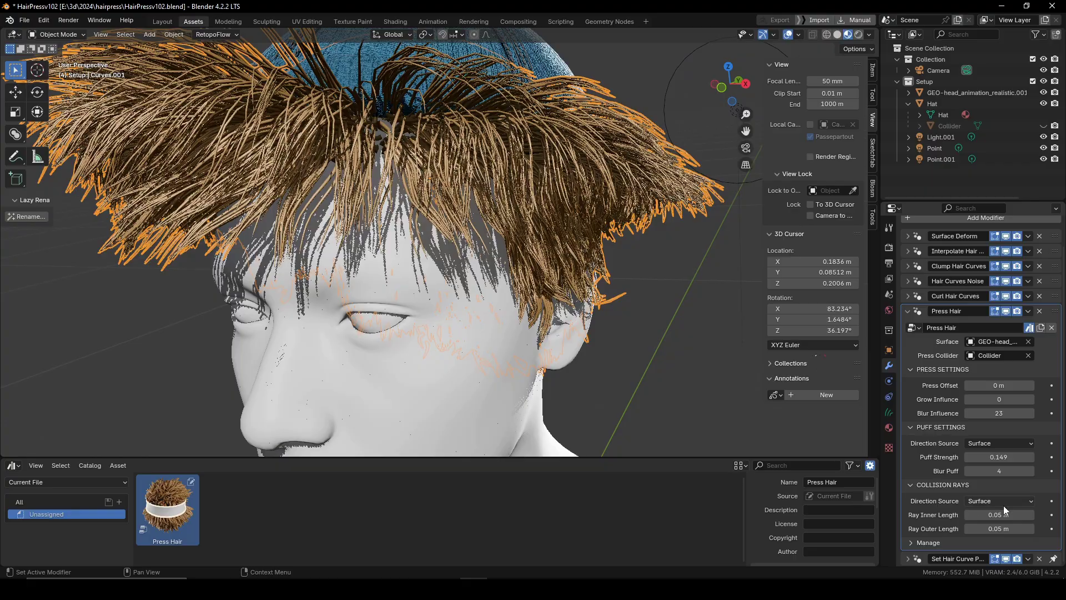
Set the Collision Rays Direction Source to Collider and the Puff Strength to 0.02
{"action": "left_click", "coordinate": [978, 512]}
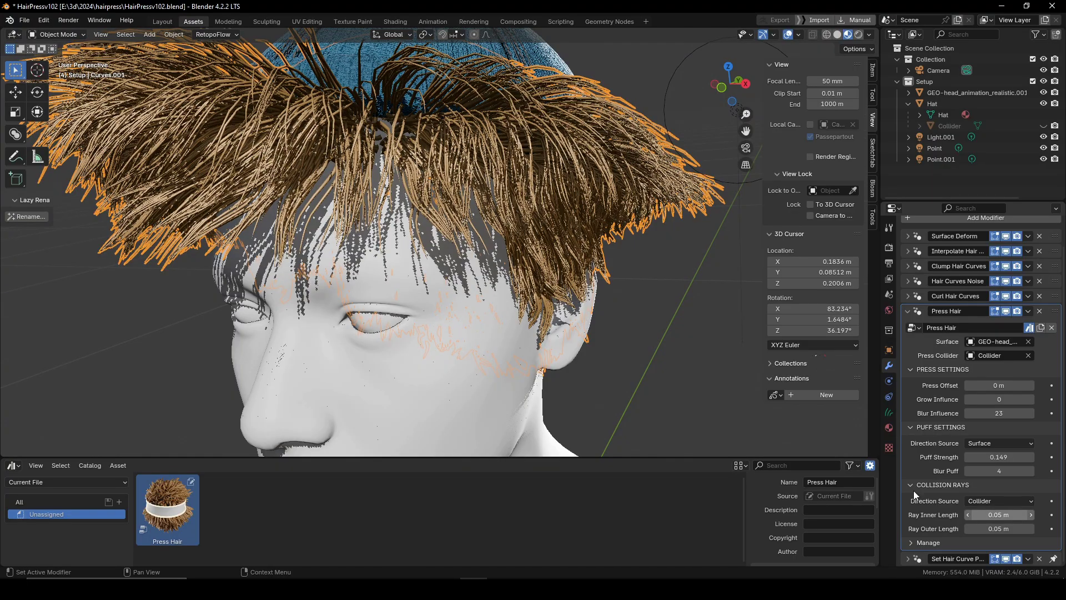
{"action": "mouse_move", "coordinate": [500, 234]}
{"action": "middle_mouse_down"}
{"action": "mouse_move", "coordinate": [361, 227]}
{"action": "mouse_move", "coordinate": [489, 231]}
{"action": "middle_mouse_up"}
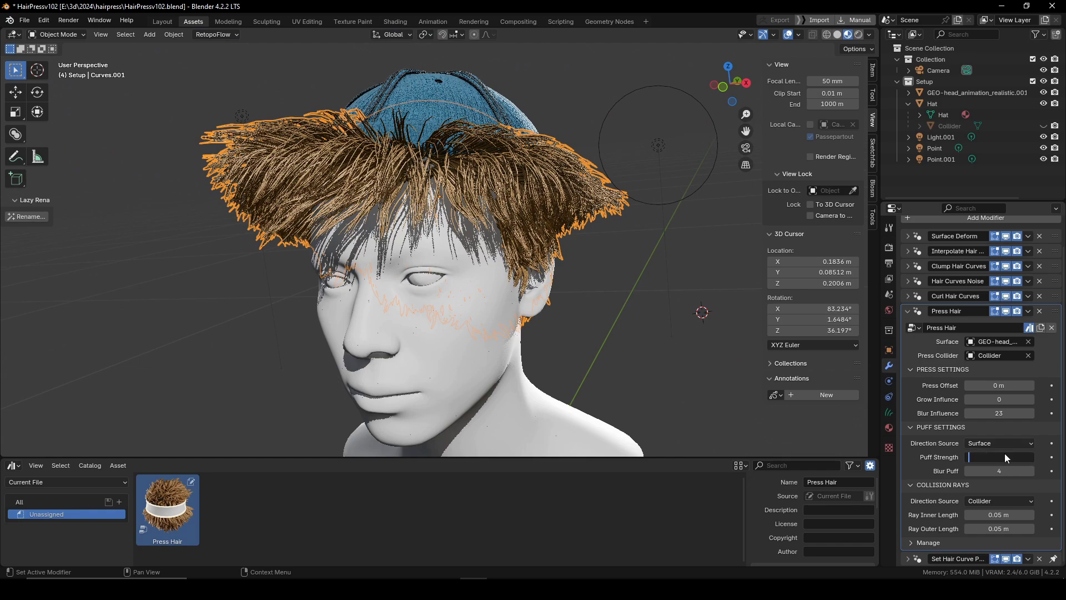
{"action": "type", "text": "0.02"}
{"action": "key", "text": "Return"}
{"action": "middle_click_drag", "start_coordinate": [502, 346], "coordinate": [524, 366]}
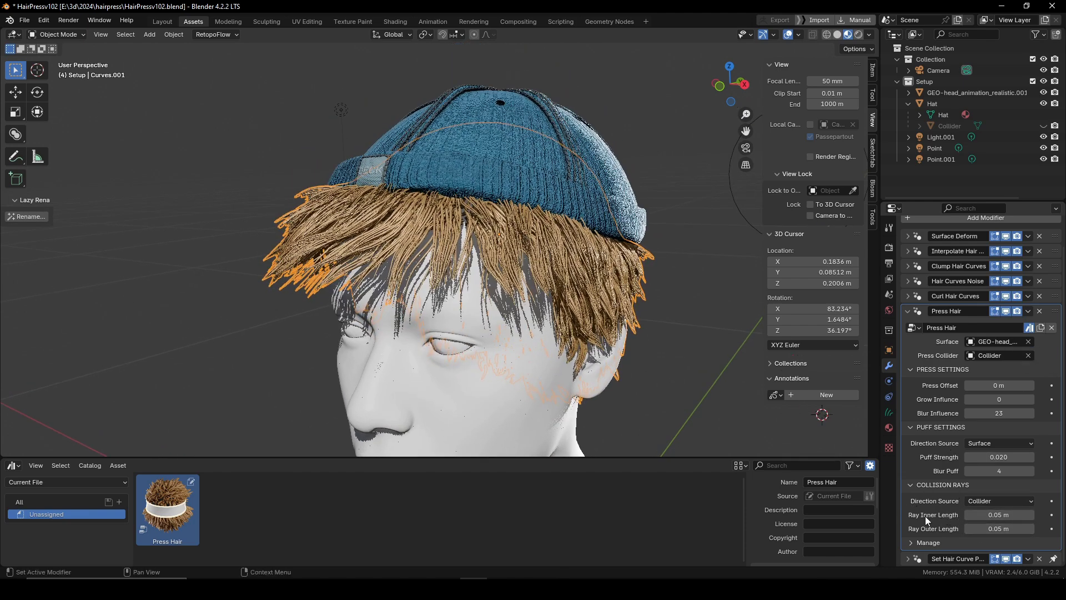
Hide the hat and try a Ray Outer Length of 0 m on the exposed hair
{"action": "left_click", "coordinate": [1044, 103]}
{"action": "middle_click_drag", "start_coordinate": [472, 262], "coordinate": [478, 278]}
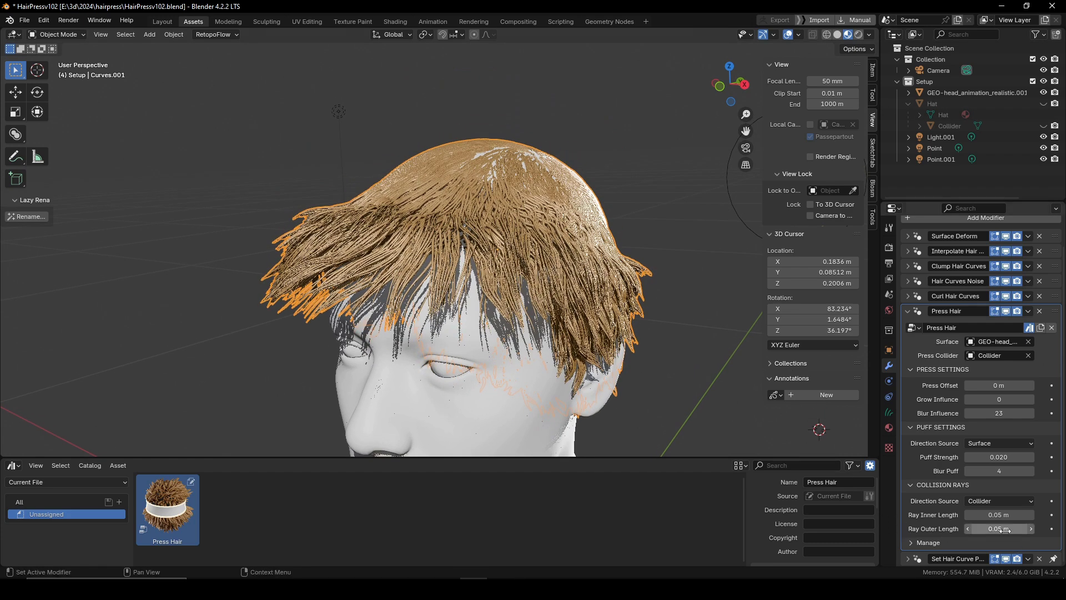
{"action": "key", "text": "Return"}
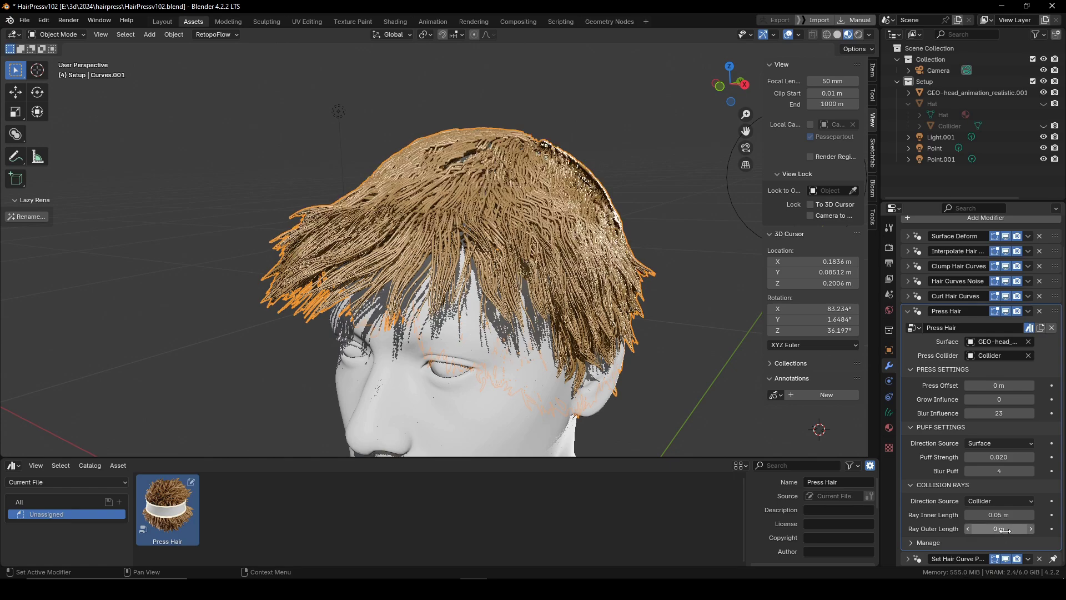
Set the Collision Rays' Ray Outer Length to 0.05 m and keep the Ray Inner Length at 0.05 m
{"action": "middle_click_drag", "start_coordinate": [447, 170], "coordinate": [536, 316]}
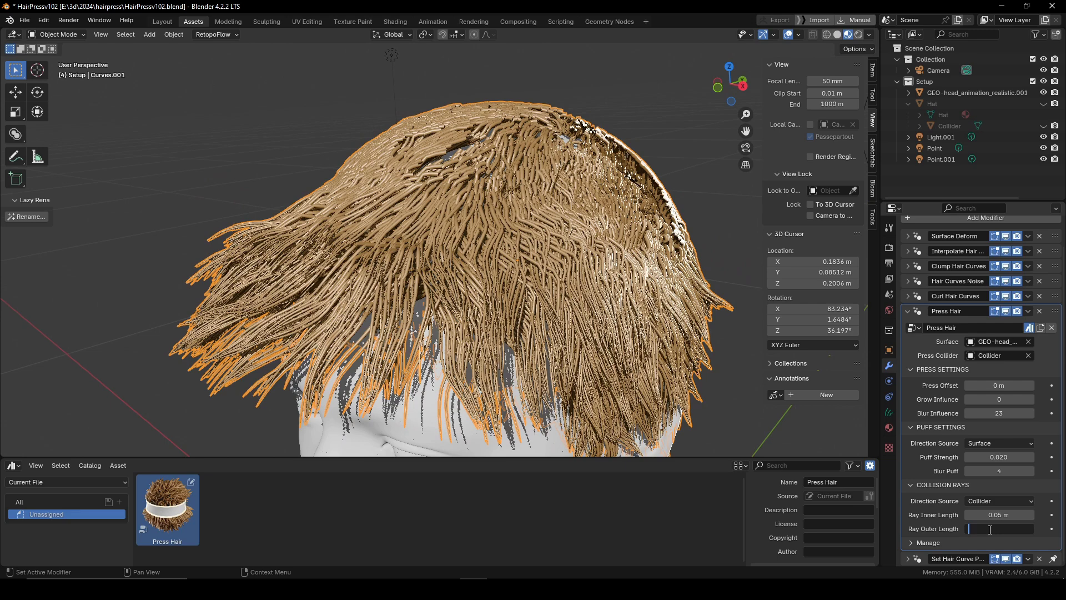
{"action": "type", "text": ".05"}
{"action": "key", "text": "Return"}
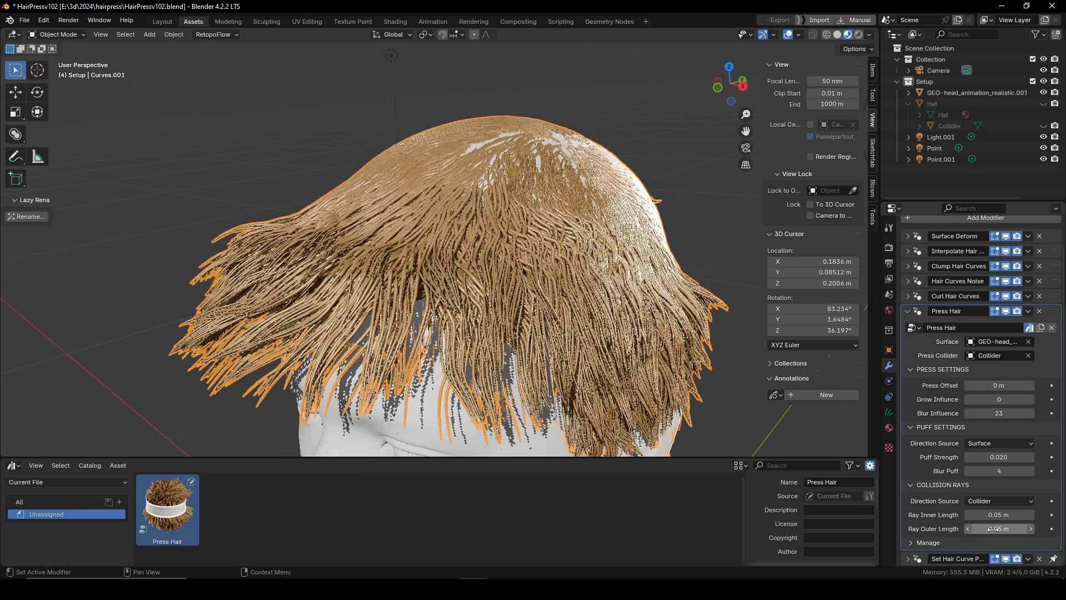
{"action": "scroll", "coordinate": [570, 324], "scroll_direction": "down", "scroll_amount": 3}
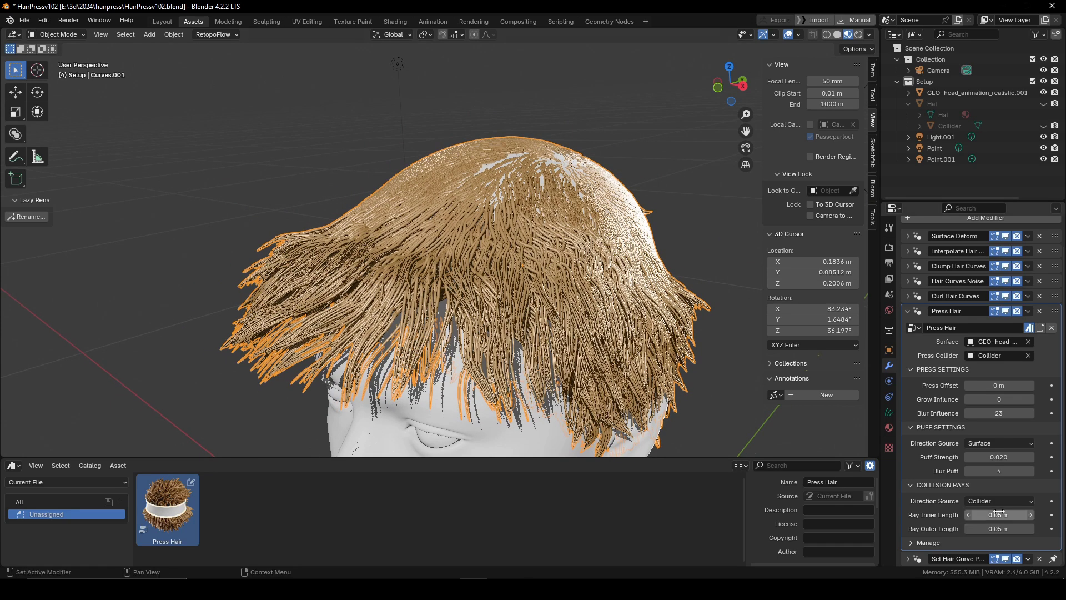
{"action": "mouse_move", "coordinate": [999, 513]}
{"action": "left_mouse_down"}
{"action": "mouse_move", "coordinate": [983, 515]}
{"action": "mouse_move", "coordinate": [999, 515]}
{"action": "left_mouse_up"}
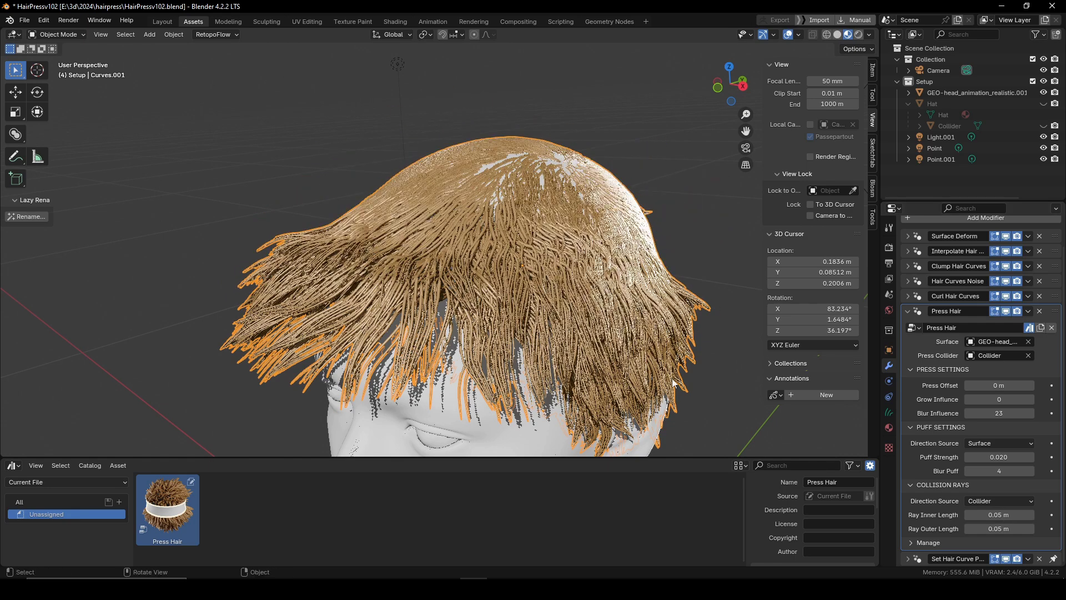
Show the hat in the viewport over the pressed hair
{"action": "middle_click_drag", "start_coordinate": [555, 161], "coordinate": [482, 261]}
{"action": "middle_click_drag", "start_coordinate": [605, 277], "coordinate": [530, 293]}
{"action": "left_click", "coordinate": [1044, 103]}
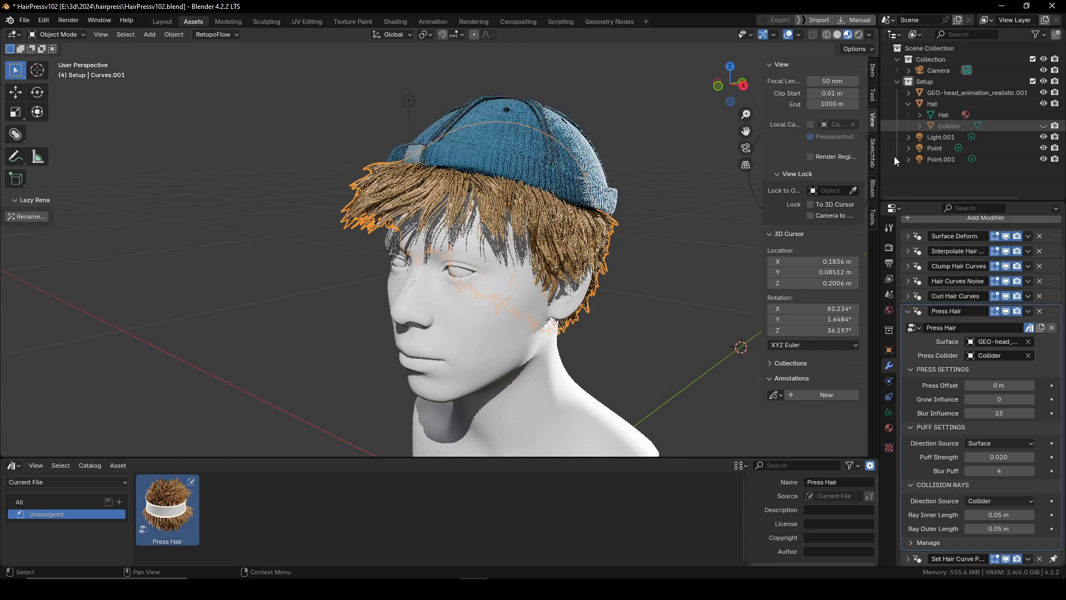
Open the Geometry Nodes workspace and enlarge the node editor to give the Press Hair node tree more room
{"action": "middle_click_drag", "start_coordinate": [393, 341], "coordinate": [518, 320]}
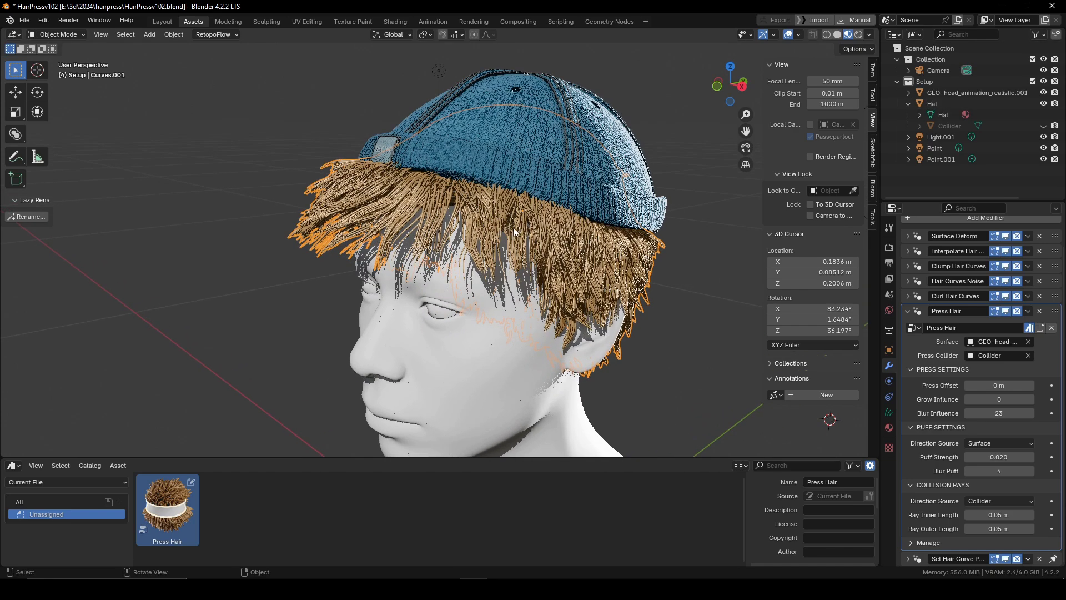
{"action": "left_click", "coordinate": [606, 22]}
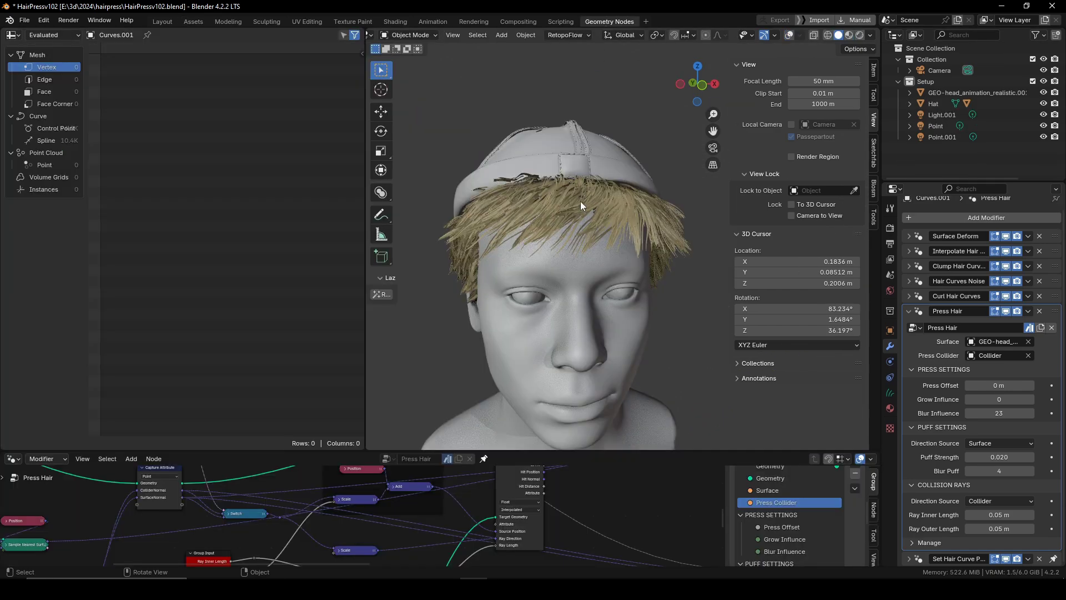
{"action": "middle_click_drag", "start_coordinate": [526, 297], "coordinate": [622, 452]}
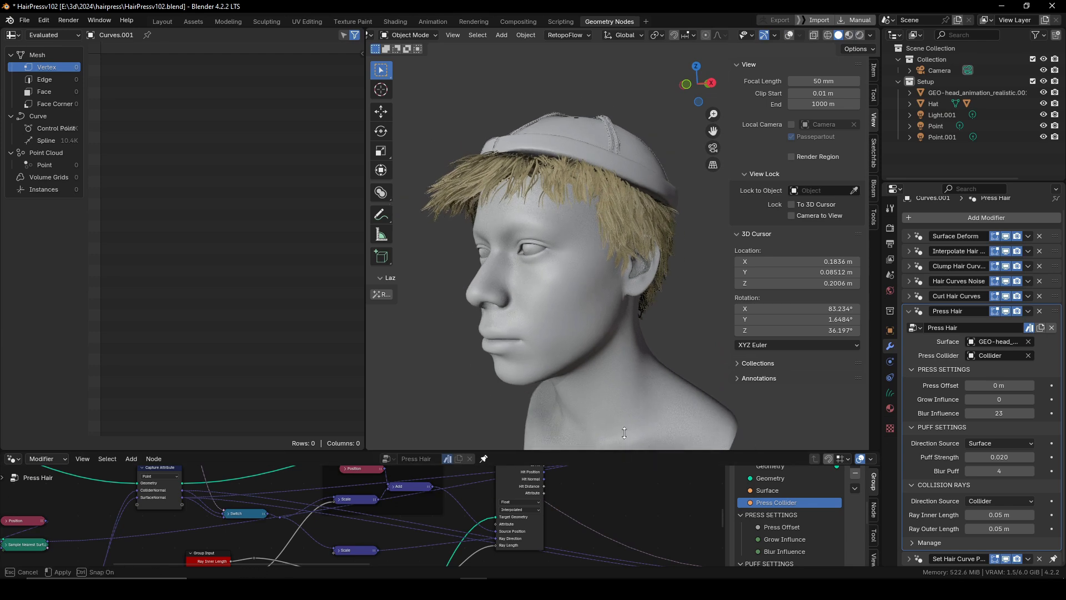
{"action": "left_click_drag", "start_coordinate": [624, 433], "coordinate": [624, 311]}
{"action": "middle_click_drag", "start_coordinate": [619, 278], "coordinate": [644, 166]}
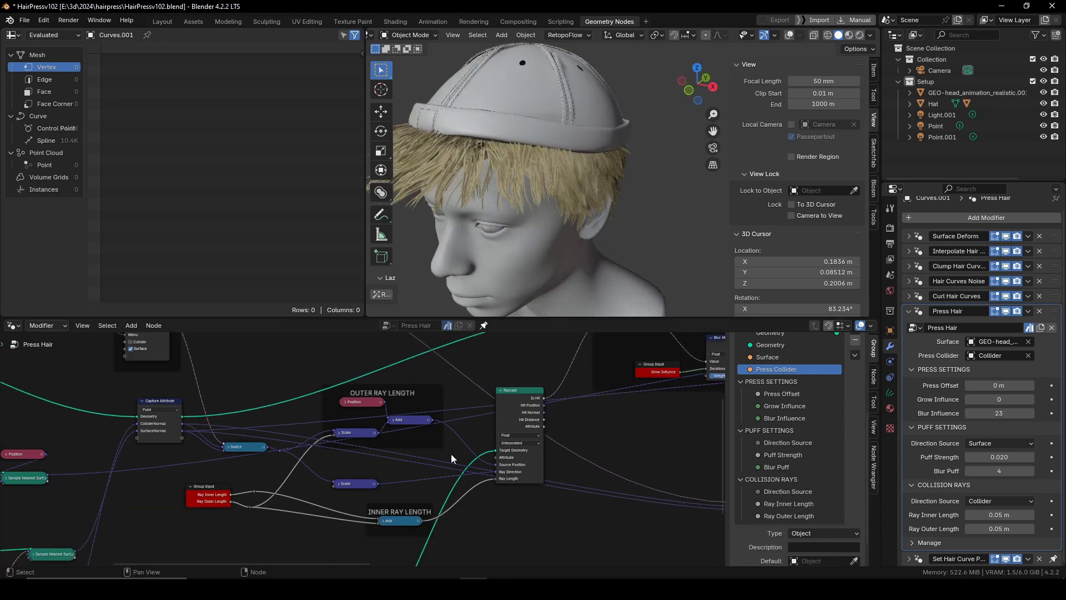
{"action": "middle_click_drag", "start_coordinate": [493, 138], "coordinate": [600, 167]}
Examine the Surface and Press Collider object inputs and the direction source nodes in the Press Hair node tree
{"action": "scroll", "coordinate": [435, 427], "scroll_direction": "down", "scroll_amount": 5}
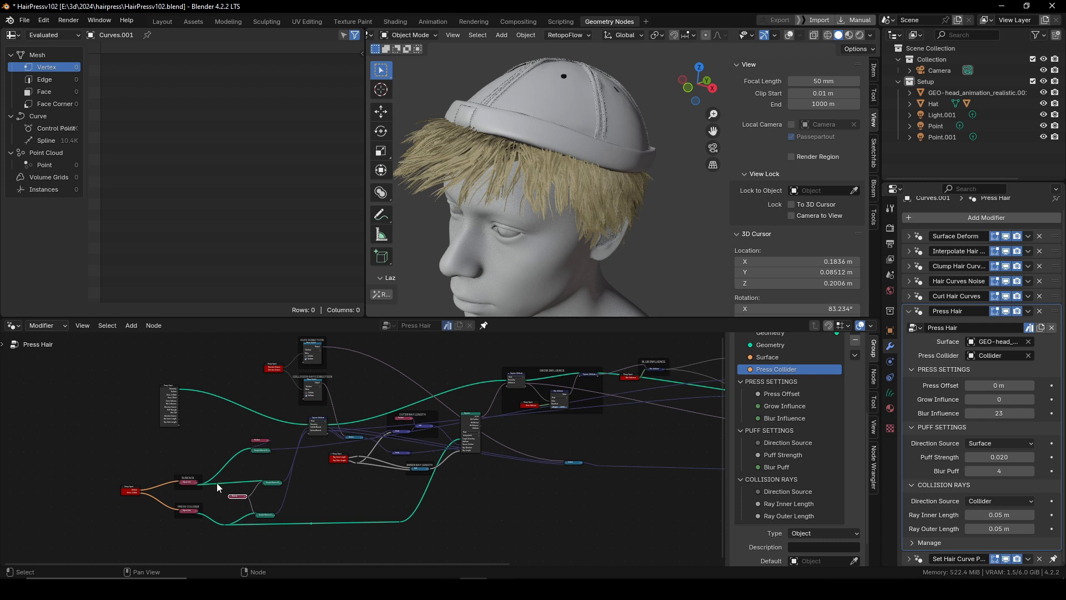
{"action": "scroll", "coordinate": [216, 482], "scroll_direction": "up", "scroll_amount": 6}
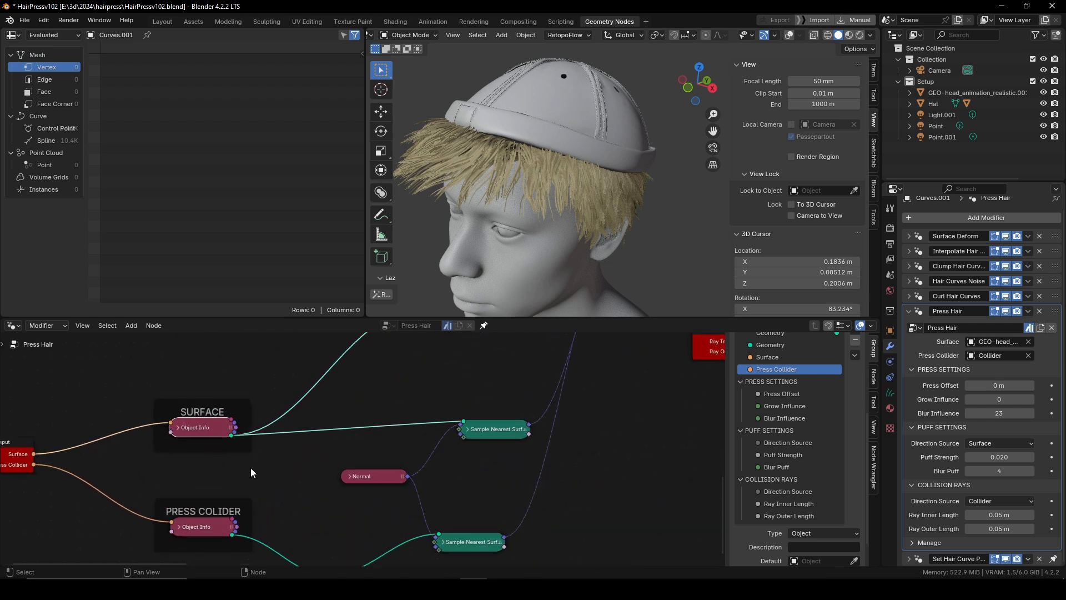
{"action": "middle_click_drag", "start_coordinate": [251, 469], "coordinate": [347, 469]}
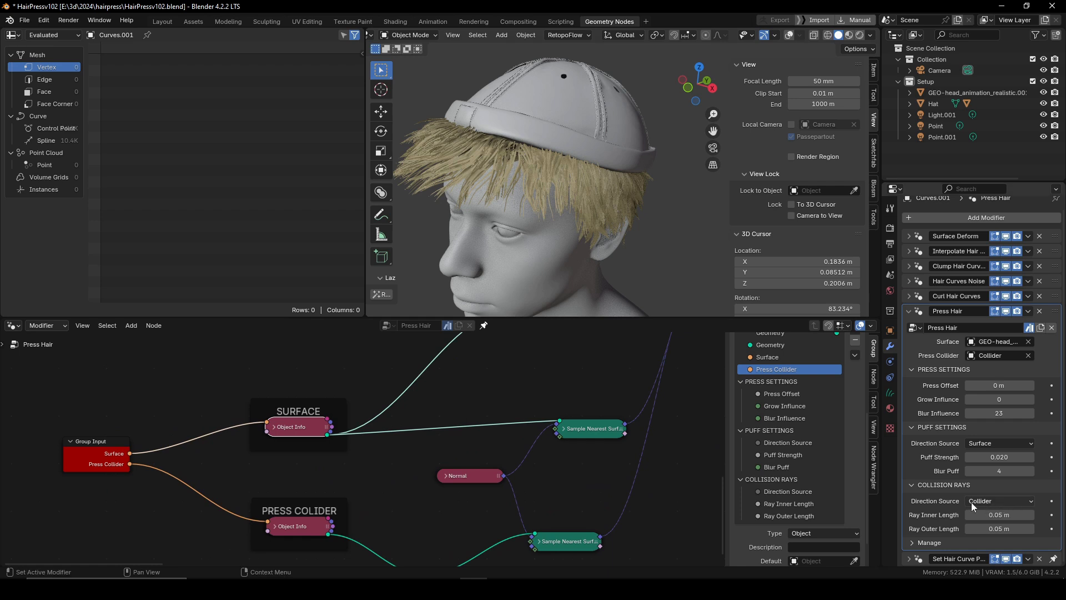
{"action": "middle_click_drag", "start_coordinate": [489, 222], "coordinate": [633, 244]}
{"action": "scroll", "coordinate": [380, 432], "scroll_direction": "down", "scroll_amount": 2}
{"action": "scroll", "coordinate": [379, 427], "scroll_direction": "down", "scroll_amount": 5}
{"action": "middle_click_drag", "start_coordinate": [435, 395], "coordinate": [398, 476]}
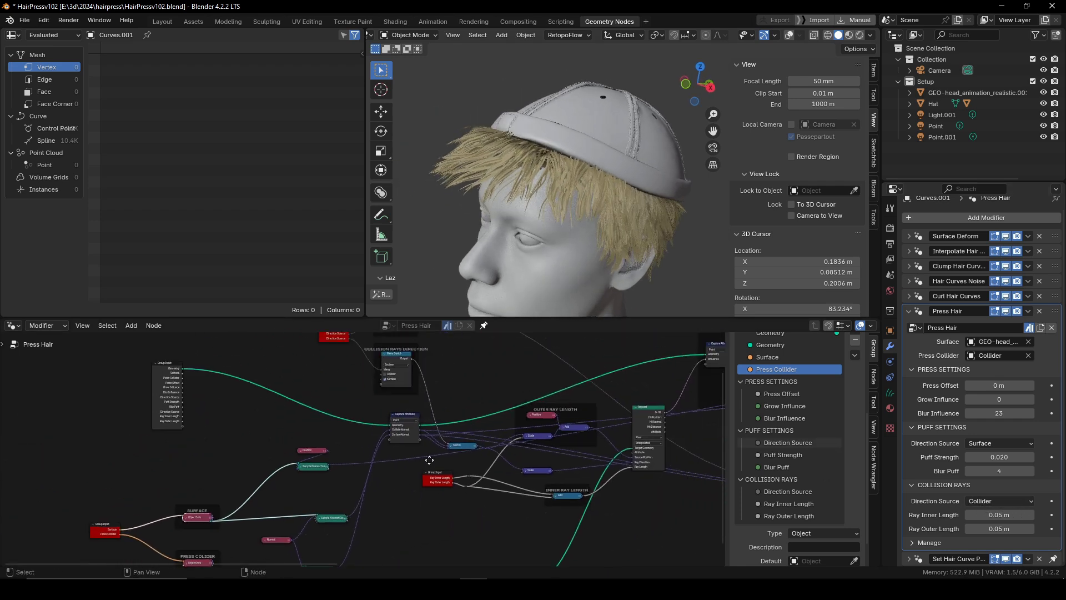
{"action": "middle_click_drag", "start_coordinate": [477, 415], "coordinate": [382, 481]}
{"action": "scroll", "coordinate": [598, 427], "scroll_direction": "up", "scroll_amount": 1}
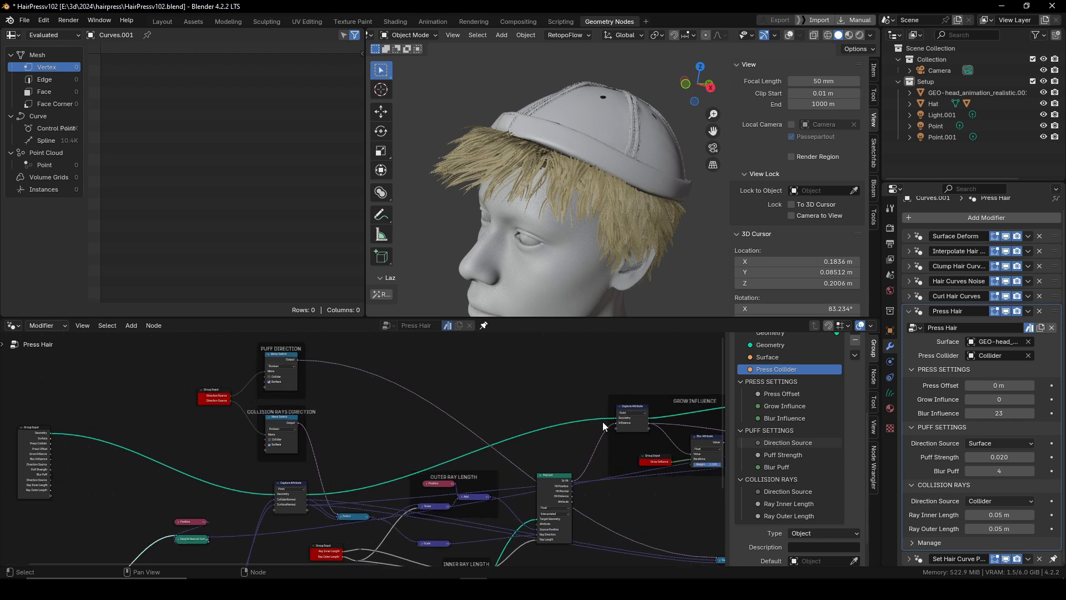
Examine the Raycast node and how its Is Hit output feeds the Grow Influence frame
{"action": "middle_click_drag", "start_coordinate": [484, 465], "coordinate": [427, 391]}
{"action": "middle_click_drag", "start_coordinate": [539, 424], "coordinate": [461, 443]}
{"action": "scroll", "coordinate": [460, 424], "scroll_direction": "up", "scroll_amount": 8}
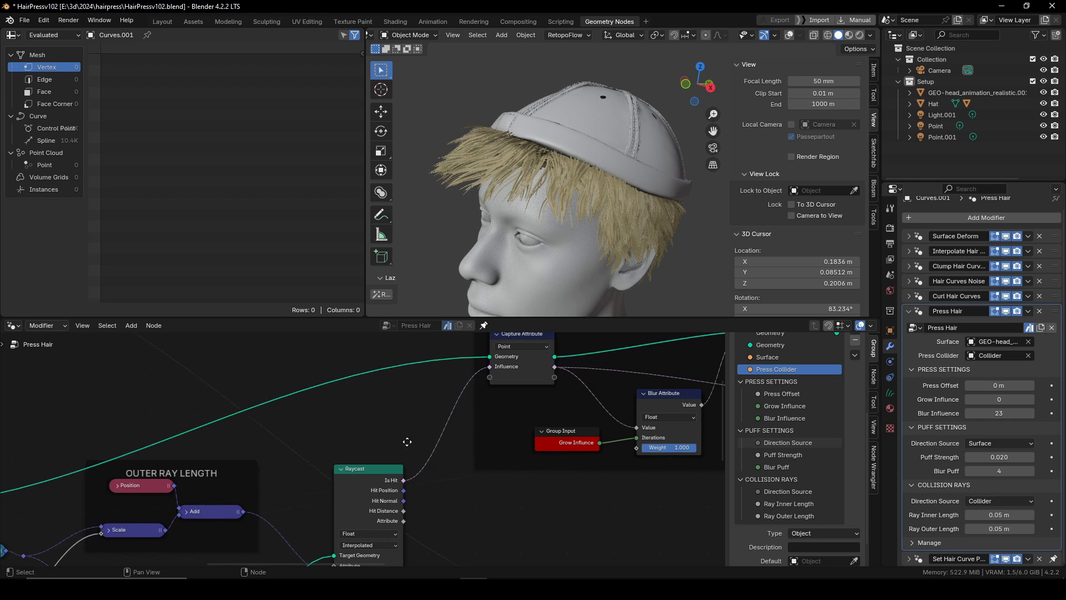
{"action": "middle_click_drag", "start_coordinate": [571, 182], "coordinate": [495, 147]}
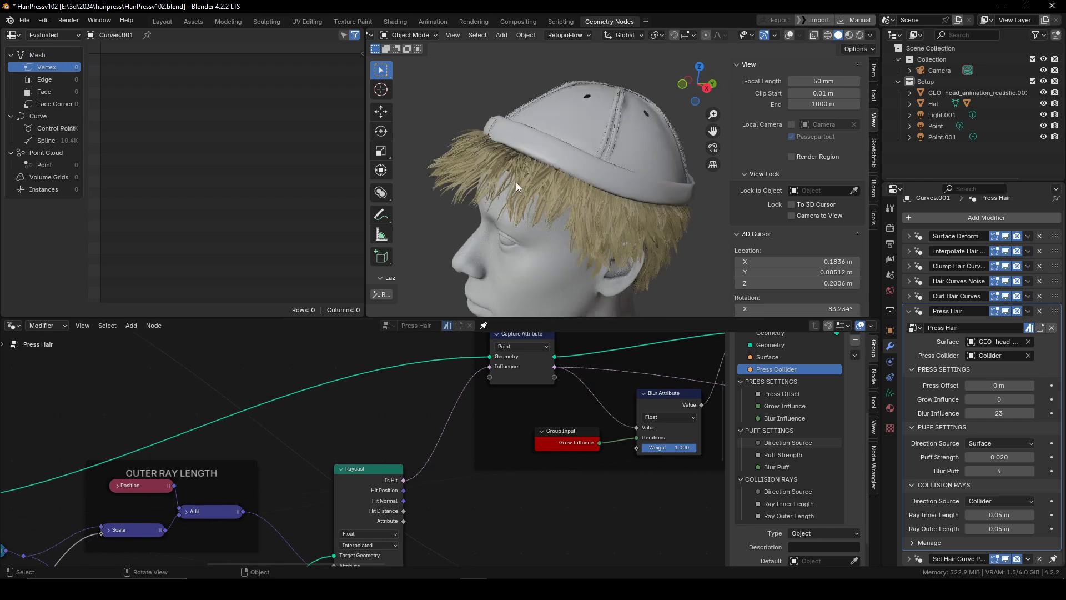
{"action": "middle_click_drag", "start_coordinate": [515, 185], "coordinate": [571, 222]}
{"action": "middle_click_drag", "start_coordinate": [586, 417], "coordinate": [411, 473]}
{"action": "middle_click_drag", "start_coordinate": [479, 440], "coordinate": [485, 443], "text": "ctrl"}
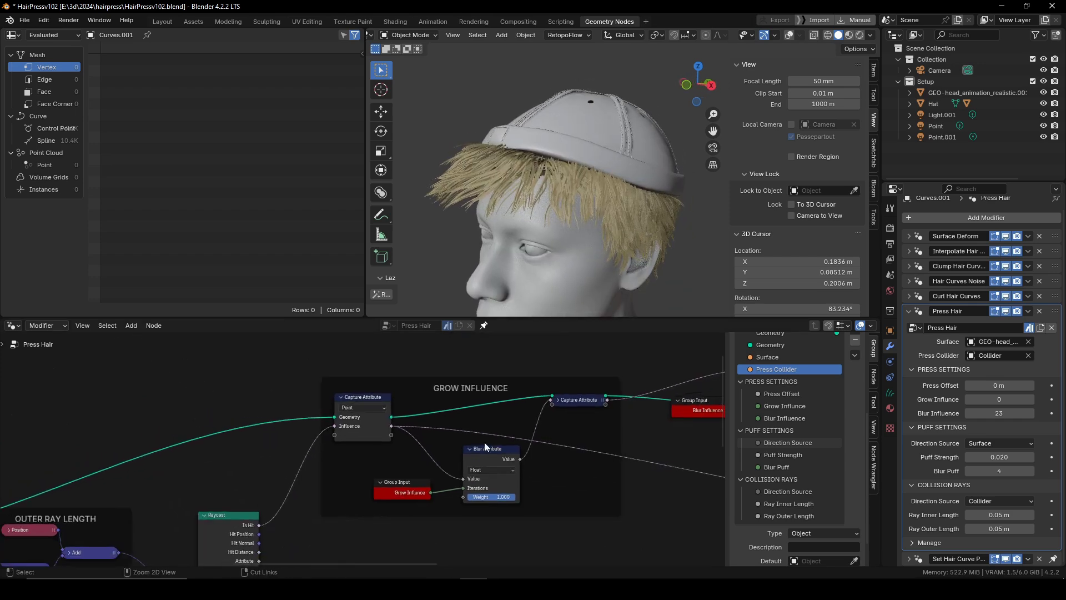
Isolate the hair curves in local view with overlays shown and frame them closely
{"action": "key", "text": "slash"}
{"action": "key", "text": "shift+alt+z"}
{"action": "middle_click_drag", "start_coordinate": [645, 169], "coordinate": [575, 262], "text": "shift"}
{"action": "middle_click_drag", "start_coordinate": [572, 246], "coordinate": [583, 173], "text": "ctrl"}
{"action": "middle_click_drag", "start_coordinate": [563, 426], "coordinate": [570, 404]}
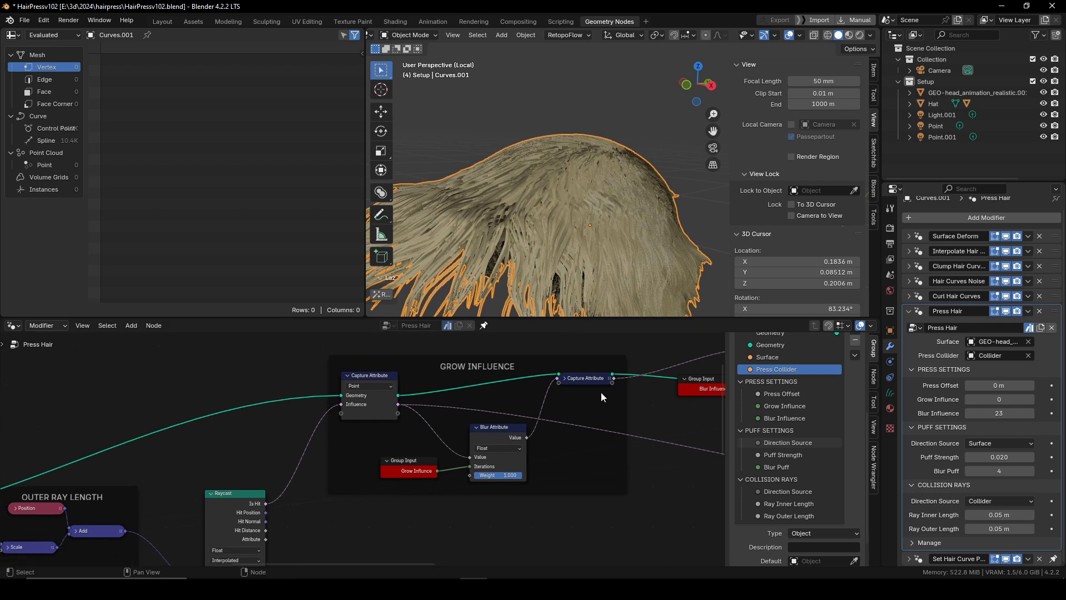
Attach a Viewer node to the second Capture Attribute node in the Grow Influence frame
{"action": "scroll", "coordinate": [601, 397], "scroll_direction": "up", "scroll_amount": 2}
{"action": "left_click", "coordinate": [613, 376], "text": "ctrl+shift"}
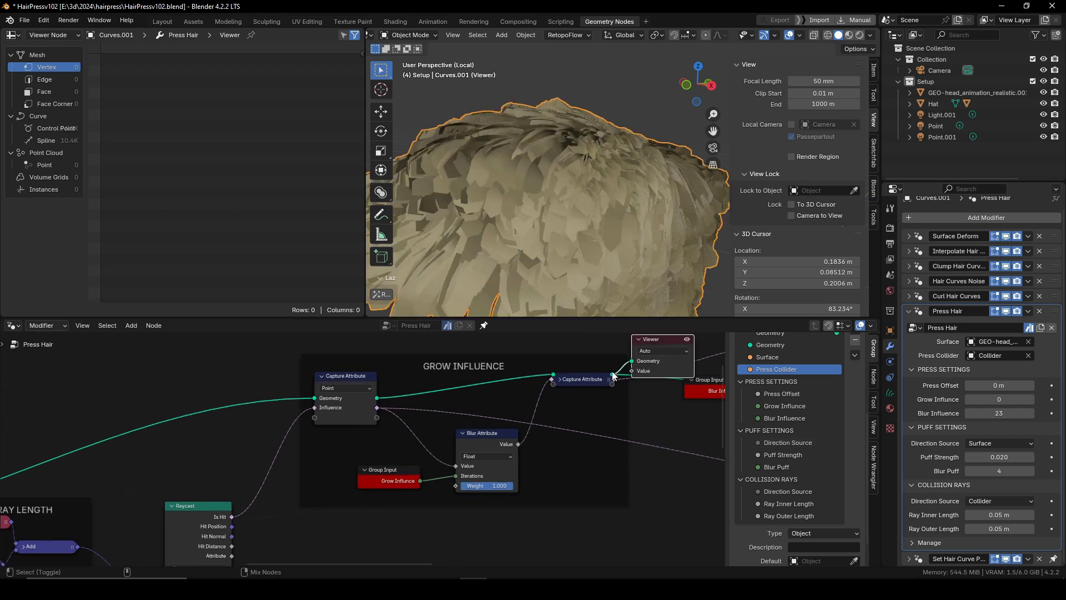
{"action": "middle_click_drag", "start_coordinate": [564, 218], "coordinate": [562, 202], "text": "shift"}
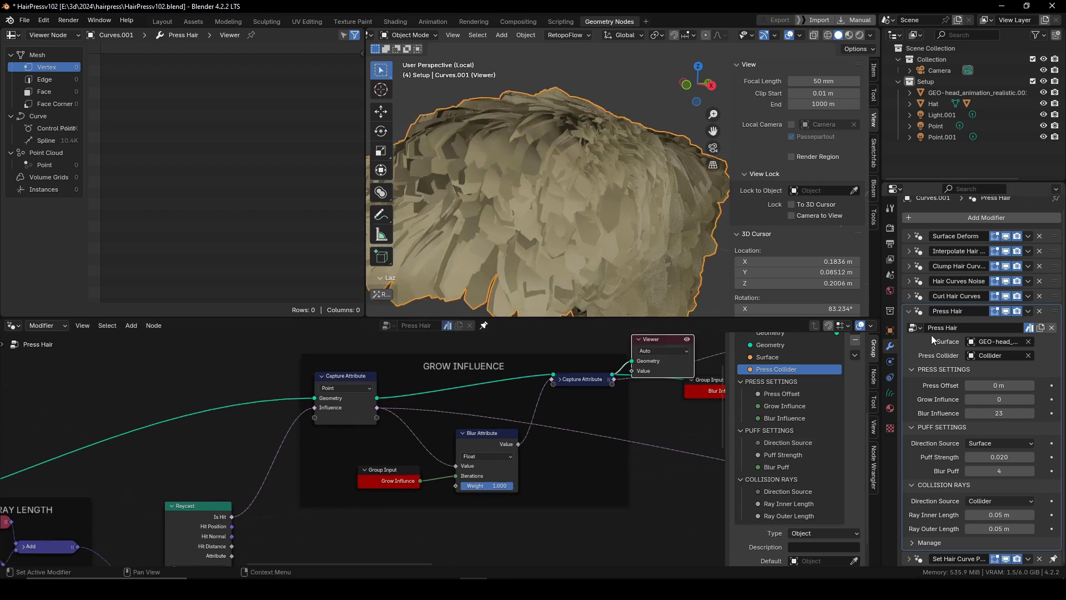
Preview the Influence output of the first Capture Attribute node in the Grow Influence frame on the hair
{"action": "left_click", "coordinate": [345, 377], "text": "ctrl+shift"}
{"action": "left_click", "coordinate": [344, 378], "text": "ctrl+shift"}
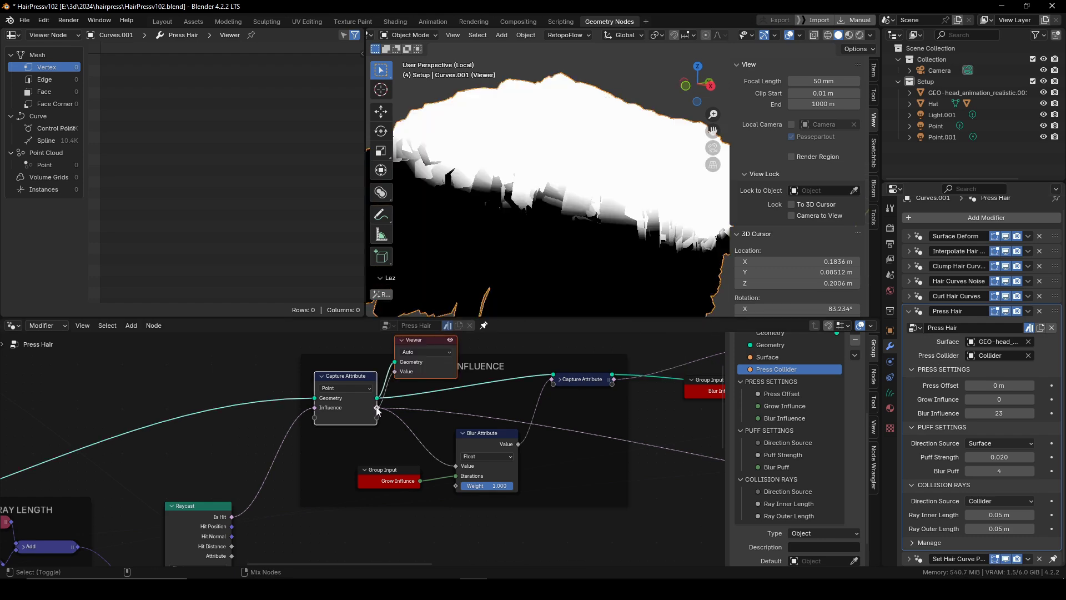
{"action": "middle_click_drag", "start_coordinate": [644, 66], "coordinate": [644, 145]}
{"action": "middle_click_drag", "start_coordinate": [252, 504], "coordinate": [247, 458]}
{"action": "middle_click_drag", "start_coordinate": [588, 143], "coordinate": [556, 233]}
{"action": "middle_click_drag", "start_coordinate": [490, 416], "coordinate": [428, 474]}
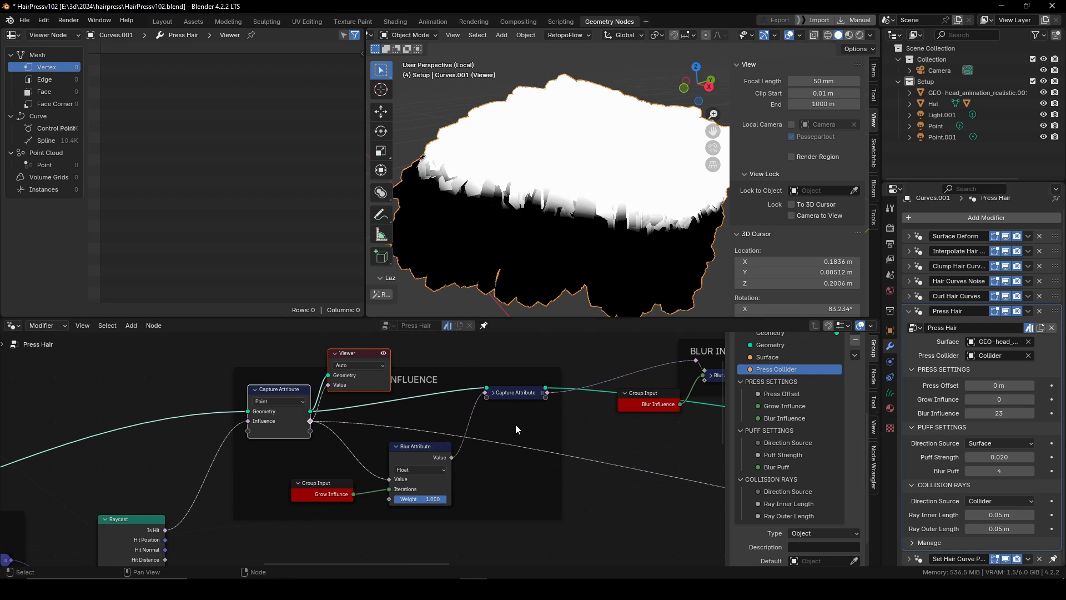
Preview the second Capture Attribute node's output and cut the Grow Influence link to the Blur Attribute's Iterations
{"action": "left_click", "coordinate": [544, 390], "text": "ctrl+shift"}
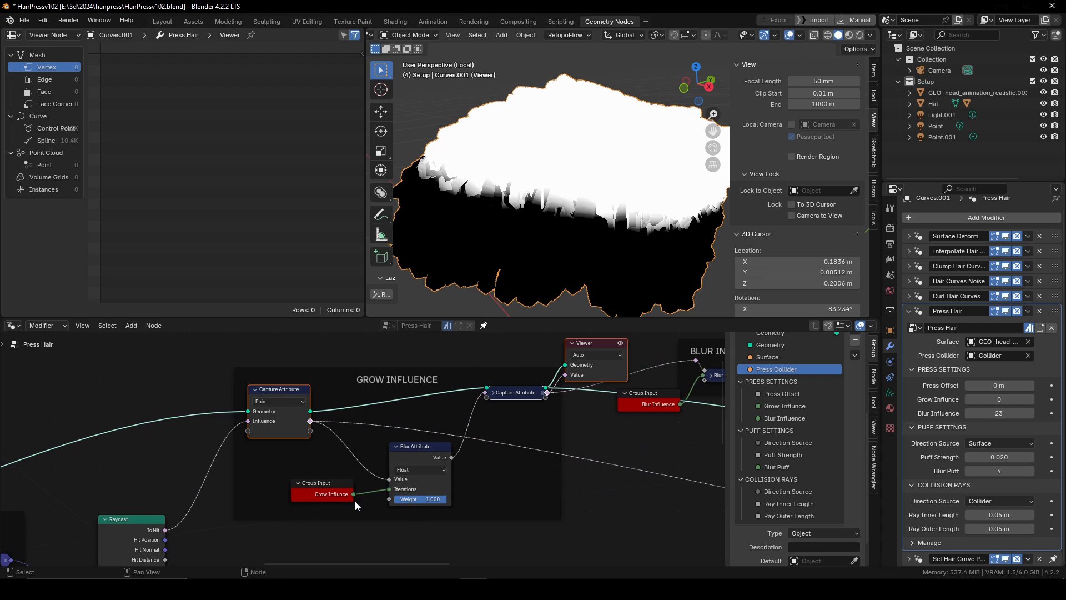
{"action": "right_click_drag", "start_coordinate": [366, 486], "coordinate": [374, 510], "text": "ctrl"}
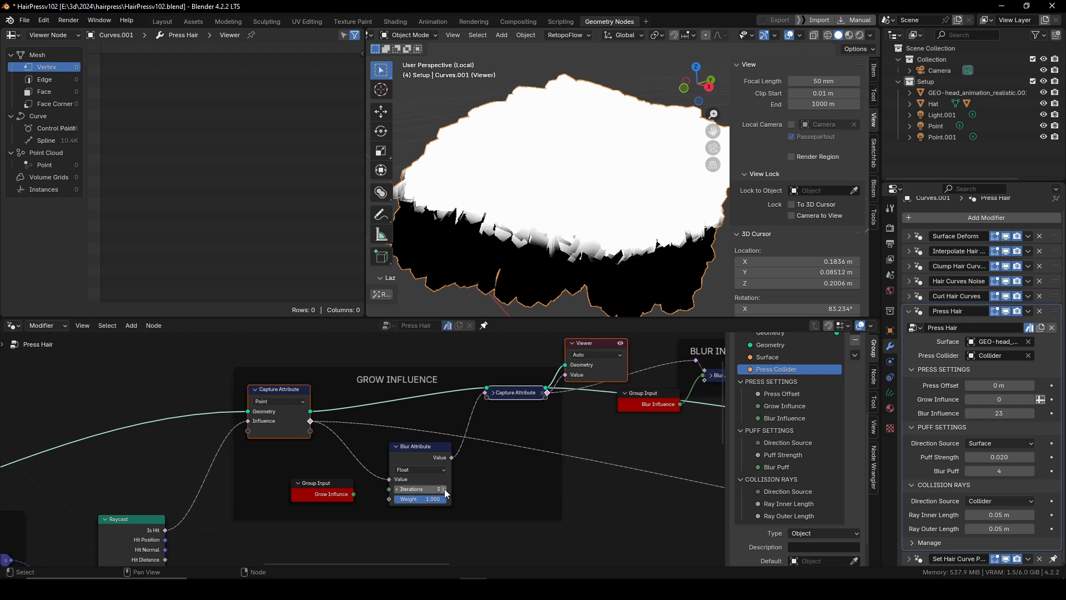
Try different Iterations values on the Grow Influence frame's Blur Attribute node, including 1 and 0, ending at 2
{"action": "left_click", "coordinate": [397, 489]}
{"action": "left_click", "coordinate": [397, 489]}
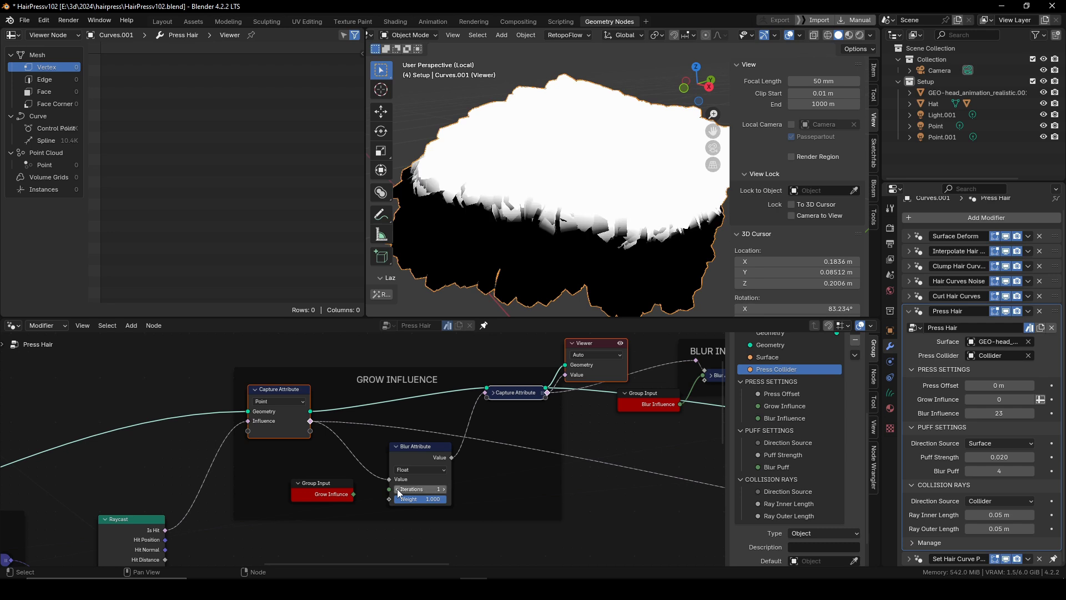
{"action": "left_click", "coordinate": [397, 489]}
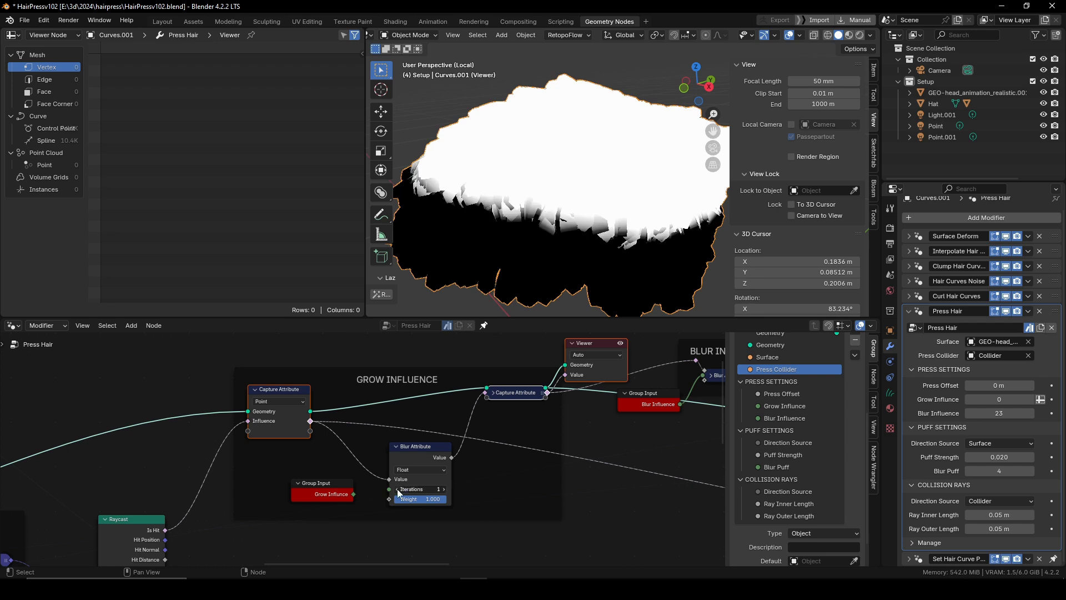
{"action": "left_click", "coordinate": [444, 489]}
{"action": "left_click", "coordinate": [443, 490]}
{"action": "left_click", "coordinate": [443, 489]}
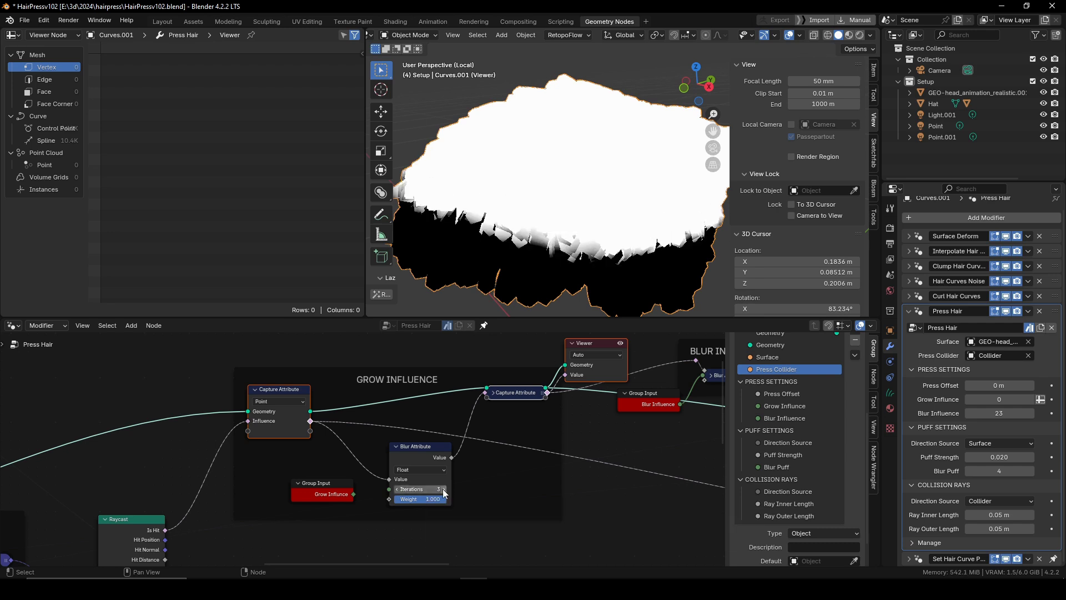
{"action": "left_click", "coordinate": [397, 489]}
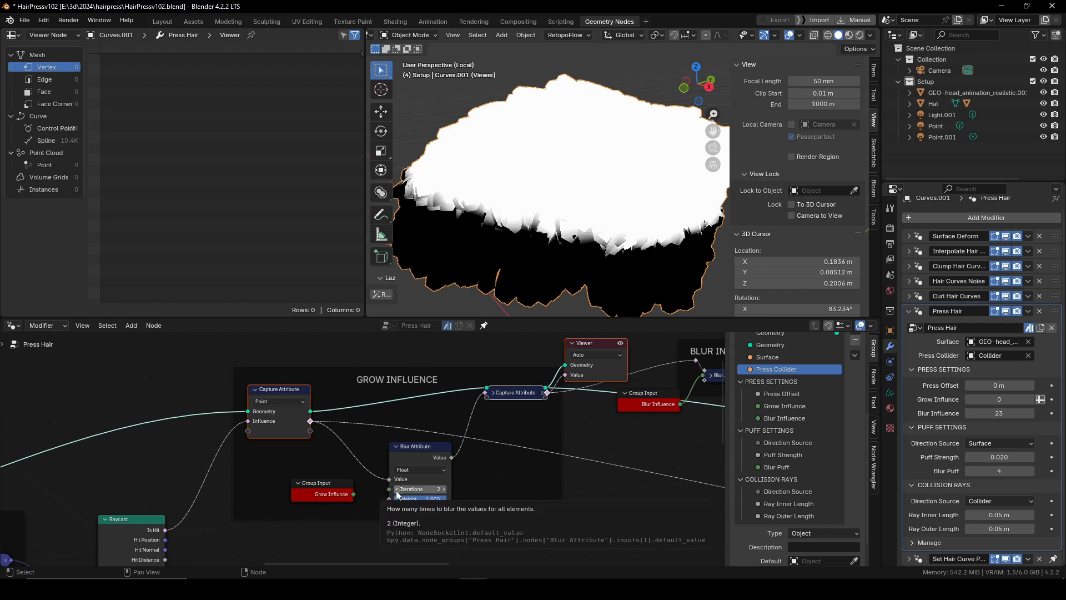
{"action": "left_click", "coordinate": [397, 489]}
{"action": "left_click", "coordinate": [397, 490]}
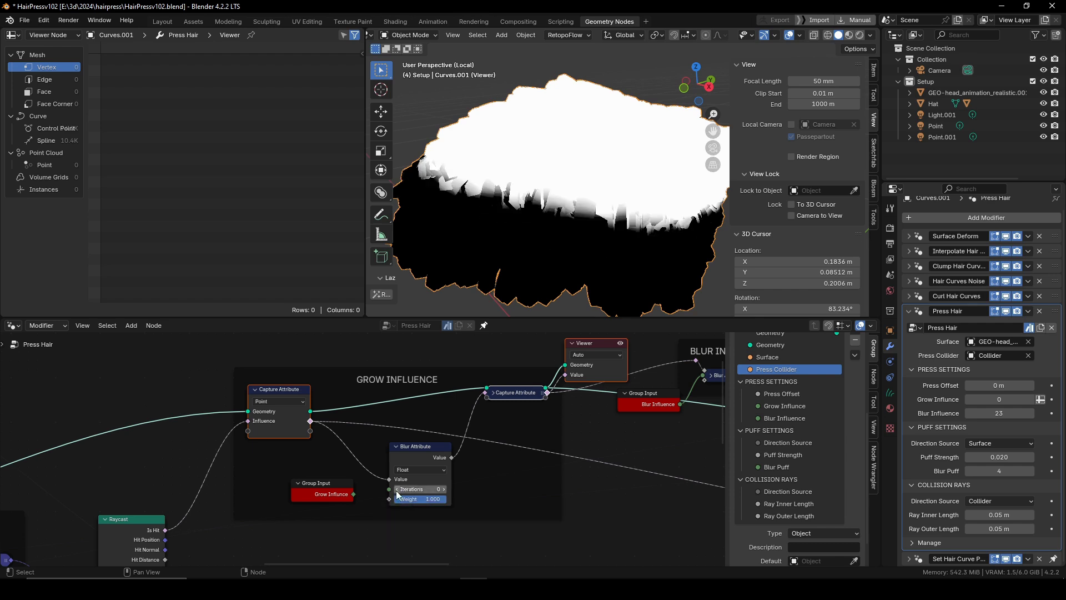
{"action": "left_click", "coordinate": [443, 490]}
{"action": "left_click", "coordinate": [443, 490]}
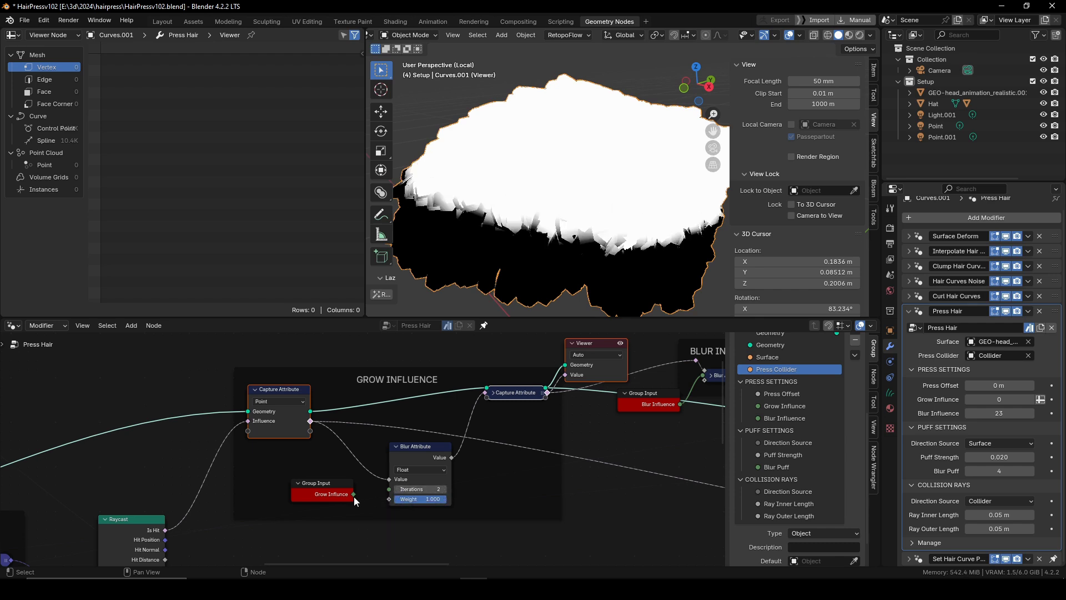
Reconnect the Grow Influence group input to the Blur Attribute's Iterations and delete the Viewer node
{"action": "left_click_drag", "start_coordinate": [353, 494], "coordinate": [390, 490]}
{"action": "scroll", "coordinate": [439, 425], "scroll_direction": "down", "scroll_amount": 2}
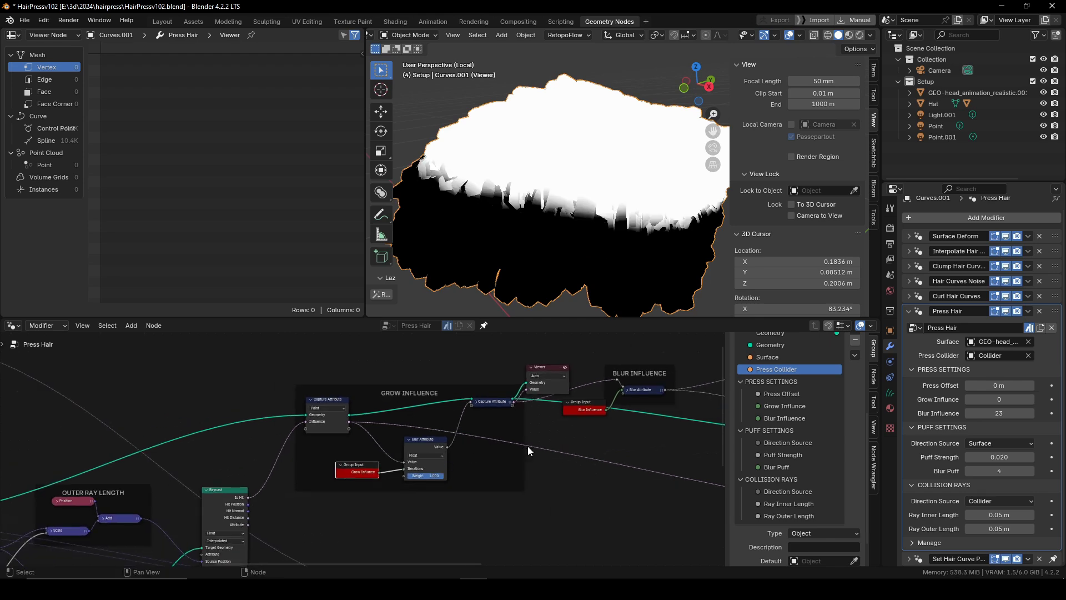
{"action": "key", "text": "x"}
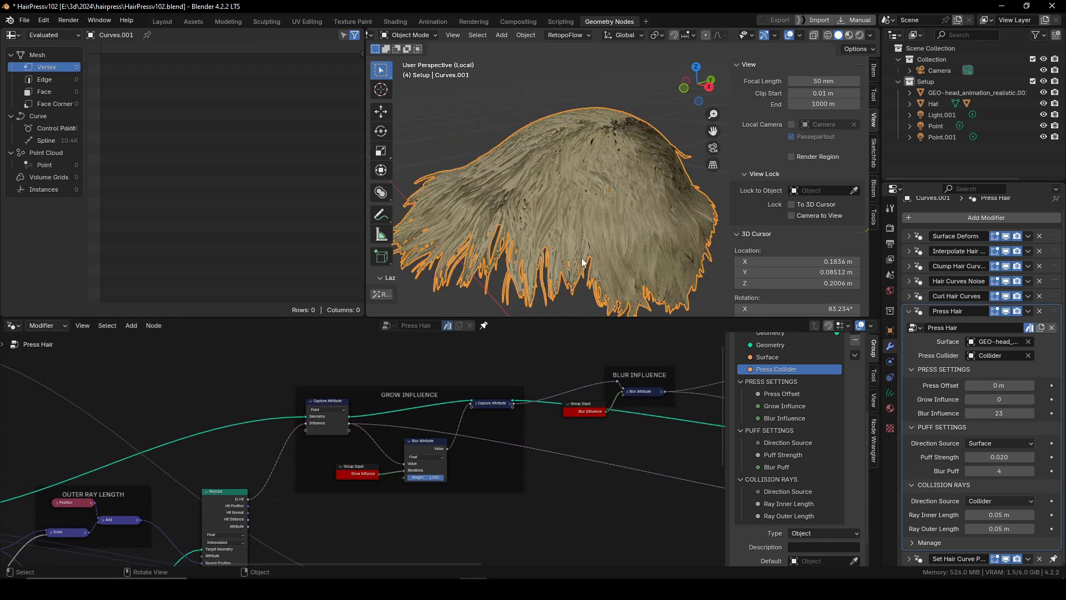
Inspect the isolated pressed hair, then return to the Assets workspace with the hat and head
{"action": "middle_click_drag", "start_coordinate": [601, 223], "coordinate": [544, 259]}
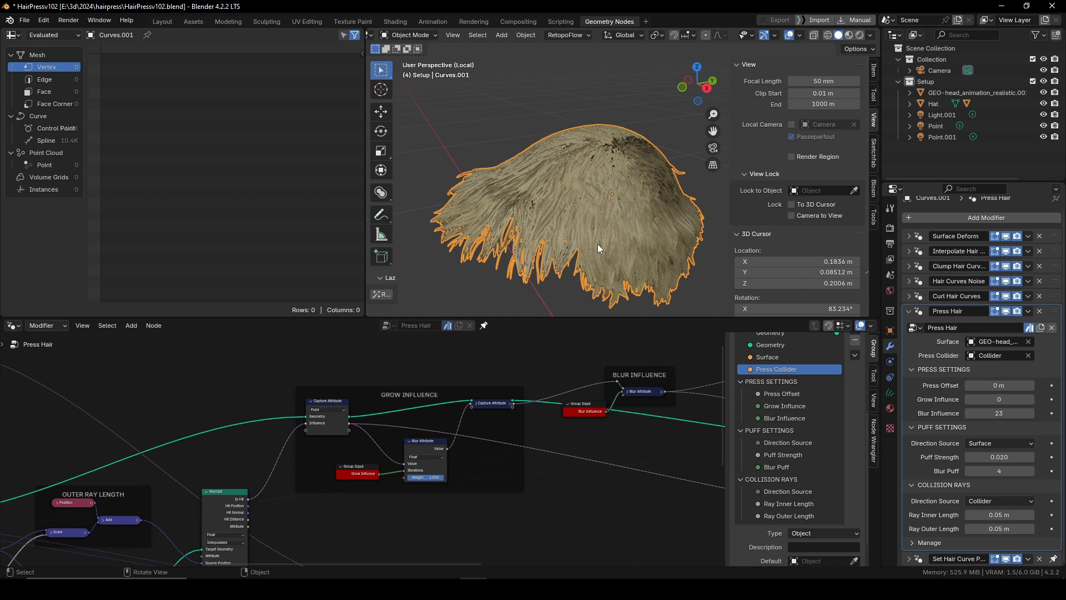
{"action": "middle_click_drag", "start_coordinate": [591, 211], "coordinate": [627, 229]}
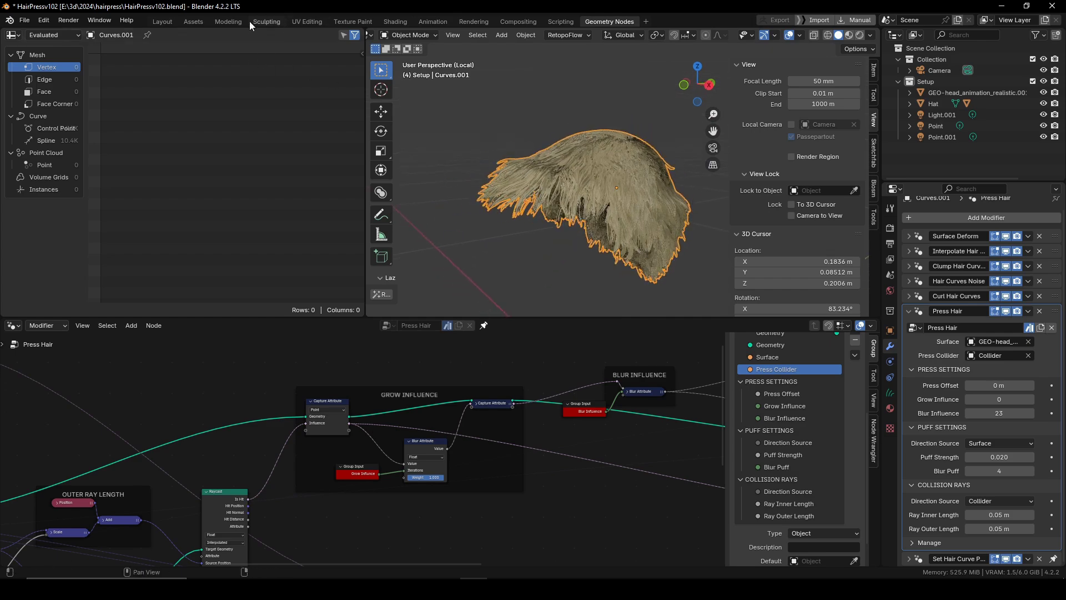
{"action": "left_click", "coordinate": [194, 22]}
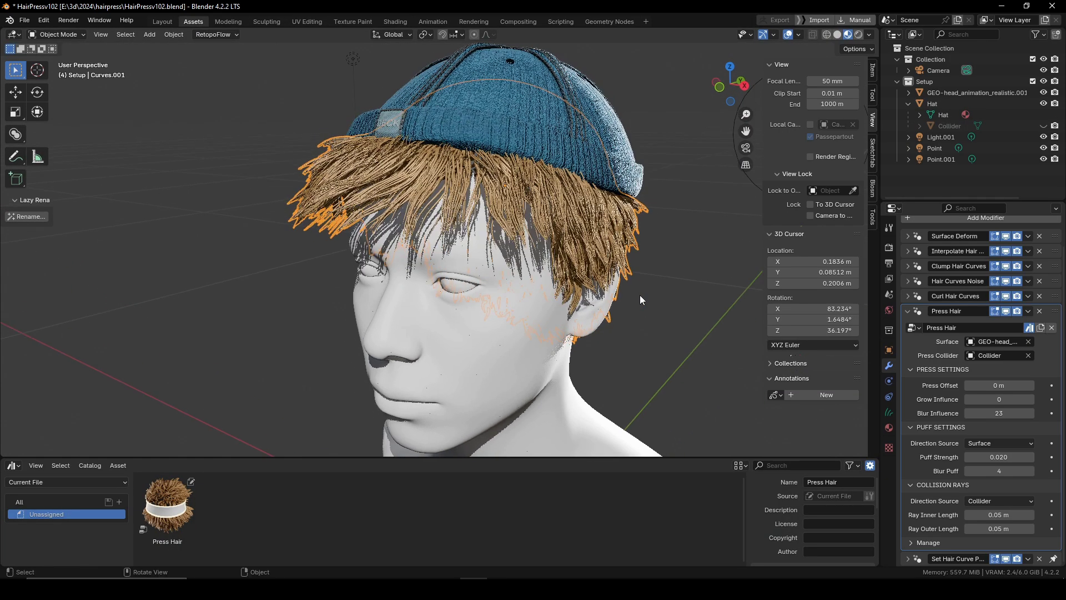